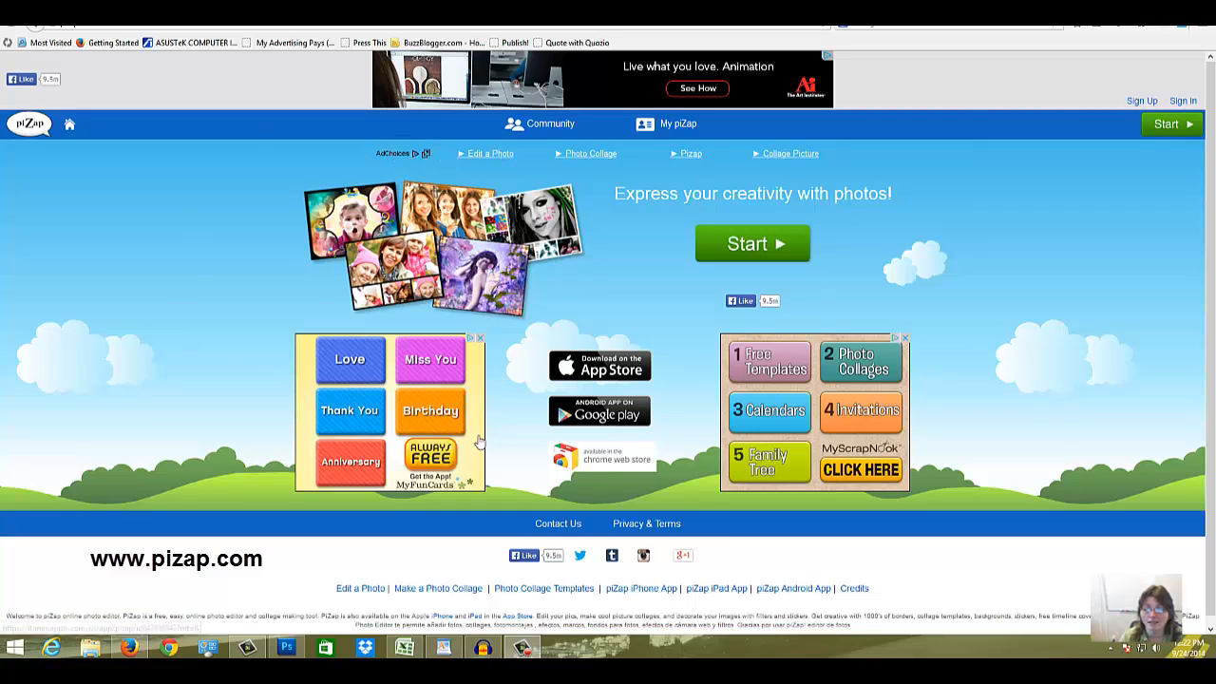
Step: Start a new piZap project using the Design option for backgrounds and blank canvases
{"action": "left_click", "coordinate": [750, 245]}
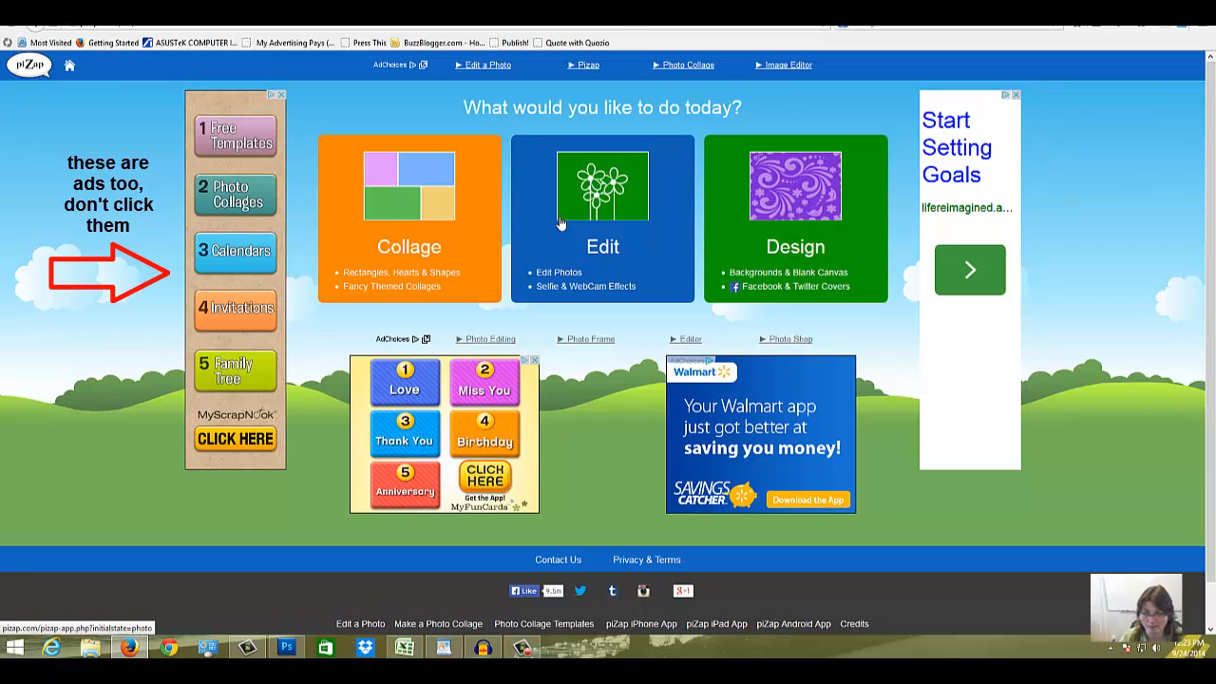
{"action": "left_click", "coordinate": [781, 209]}
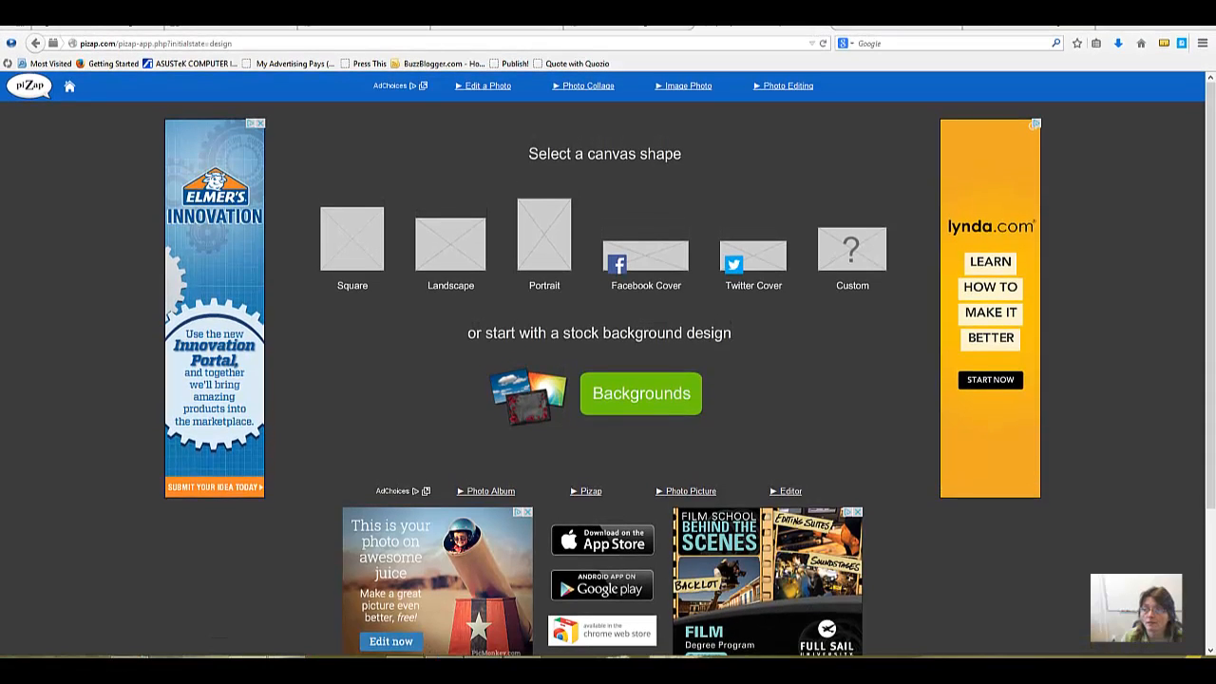
{"action": "left_click", "coordinate": [1166, 45]}
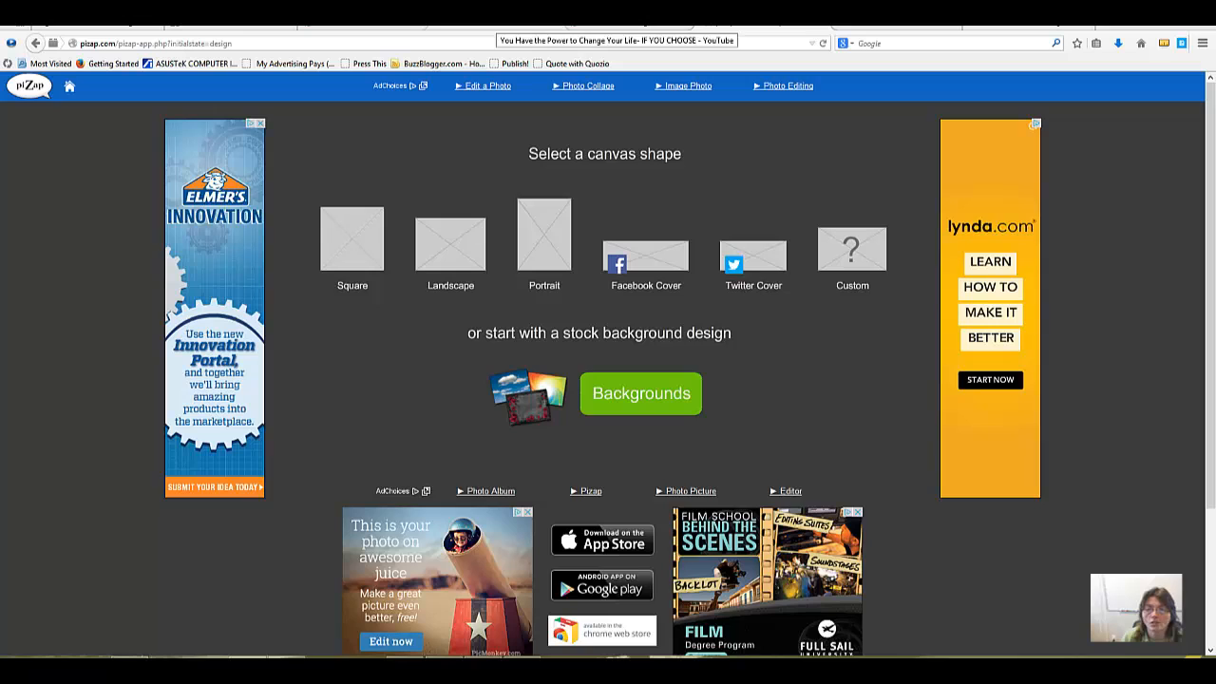
Step: Switch to the open YouTube page and go to the My Channel page
{"action": "left_click", "coordinate": [494, 27]}
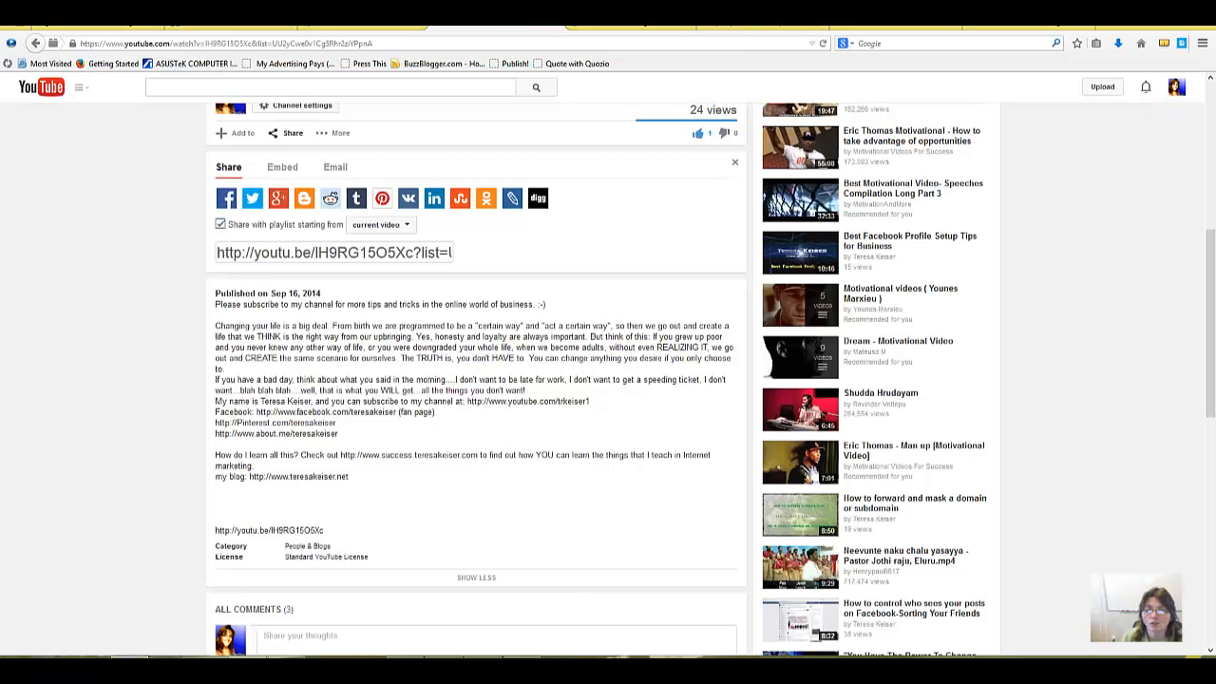
{"action": "left_click", "coordinate": [86, 92]}
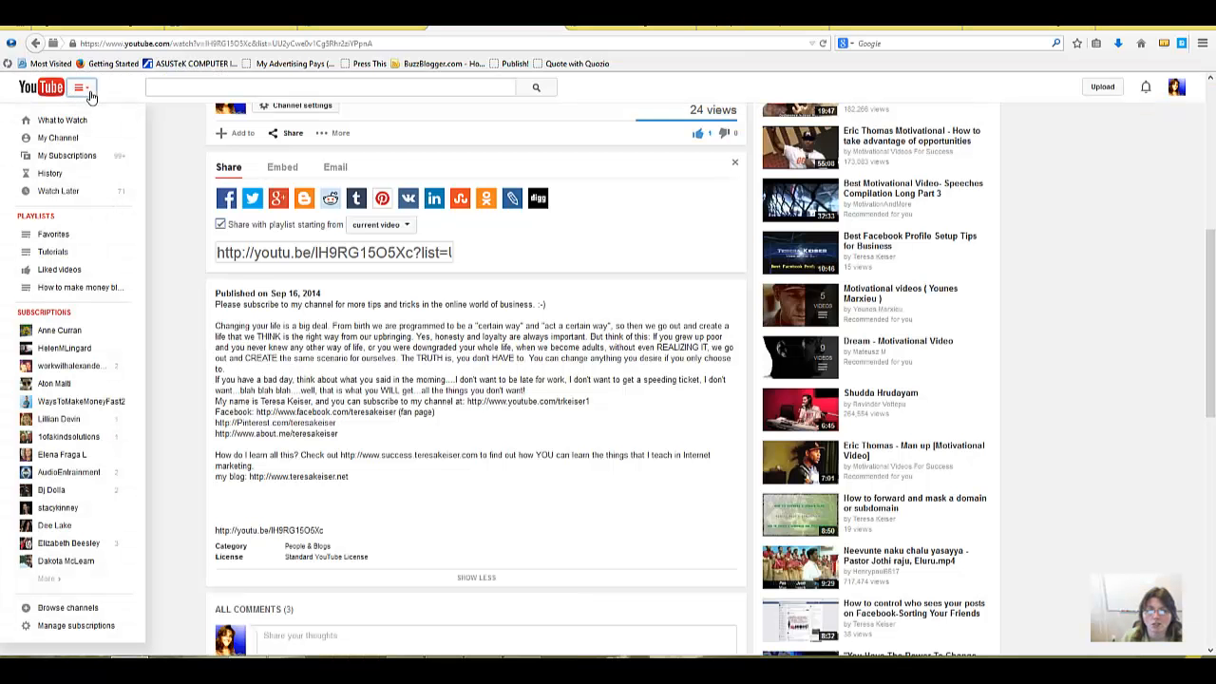
{"action": "left_click", "coordinate": [59, 137]}
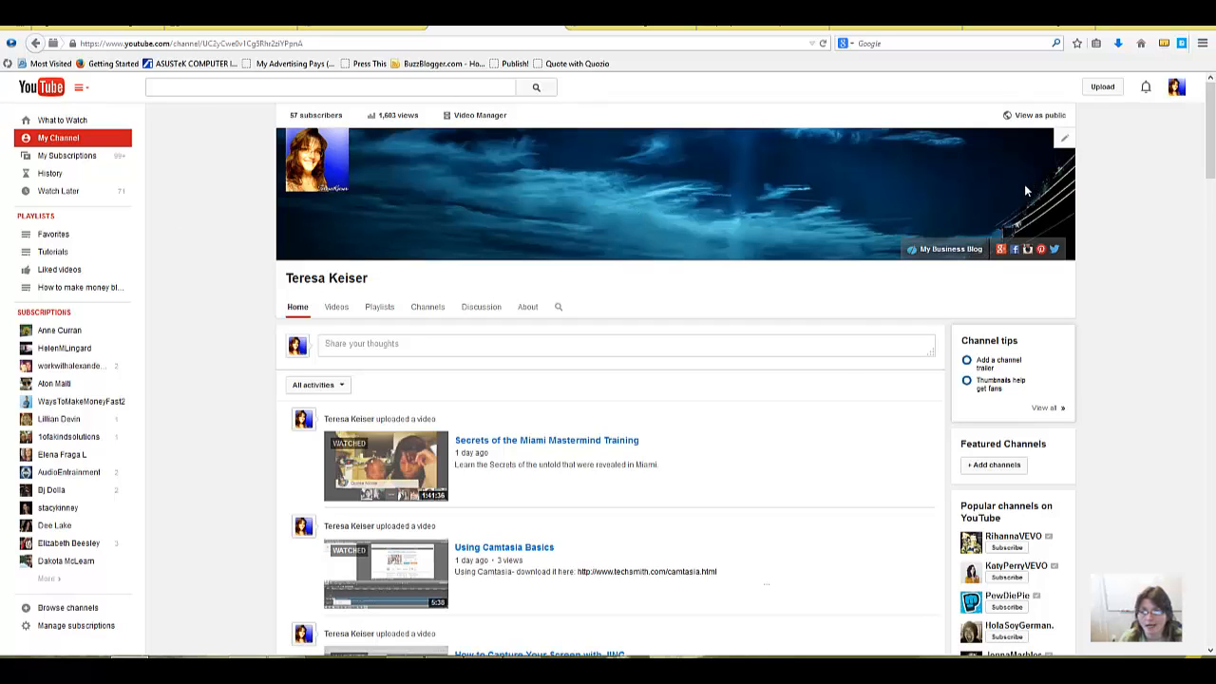
Step: Check the recommended channel art size in the channel art editing dialog, and close it without uploading
{"action": "left_click", "coordinate": [1064, 139]}
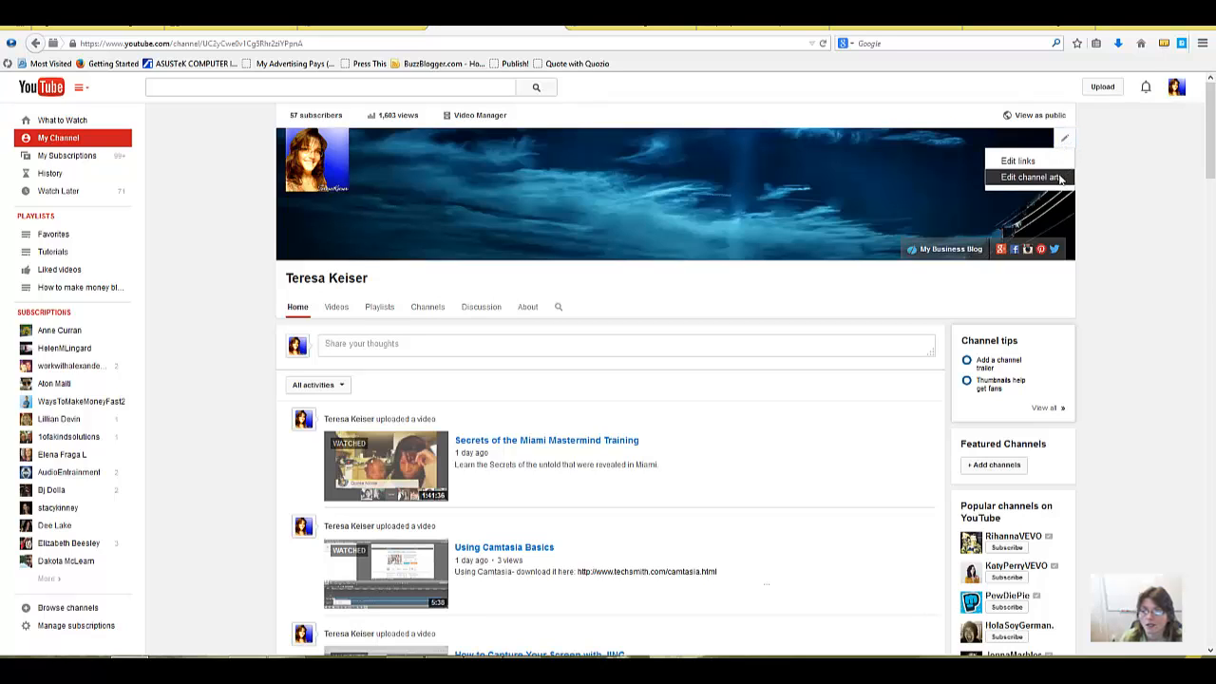
{"action": "left_click", "coordinate": [1058, 178]}
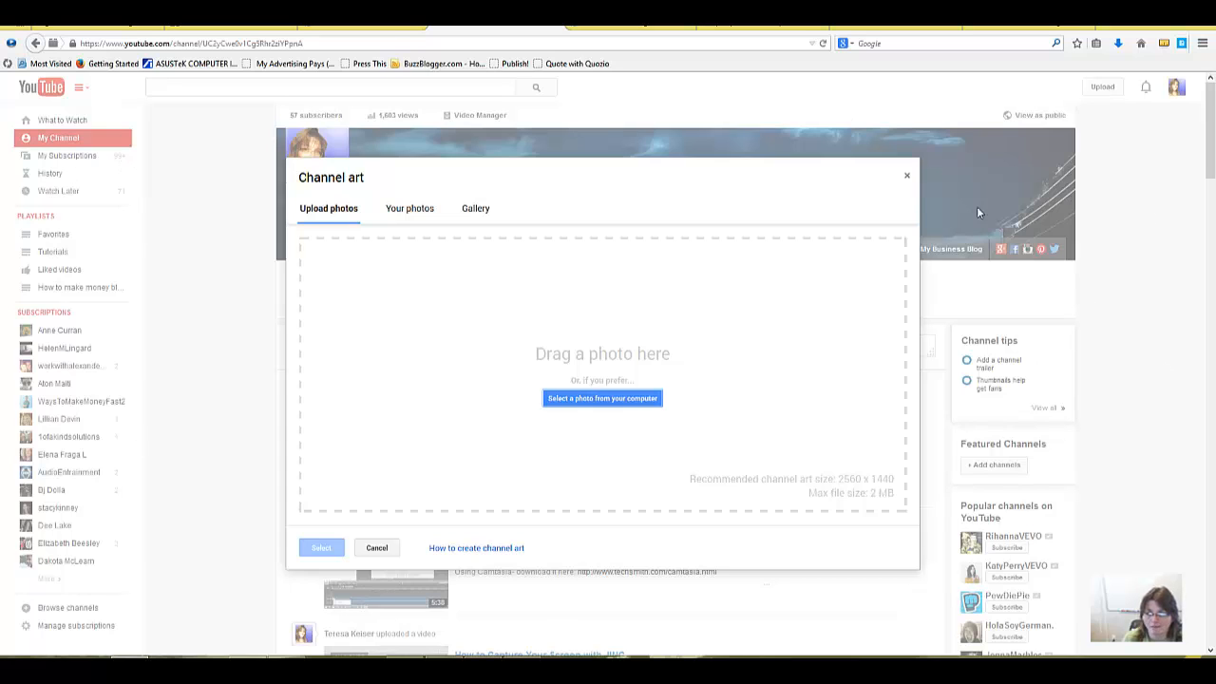
{"action": "left_click", "coordinate": [907, 175]}
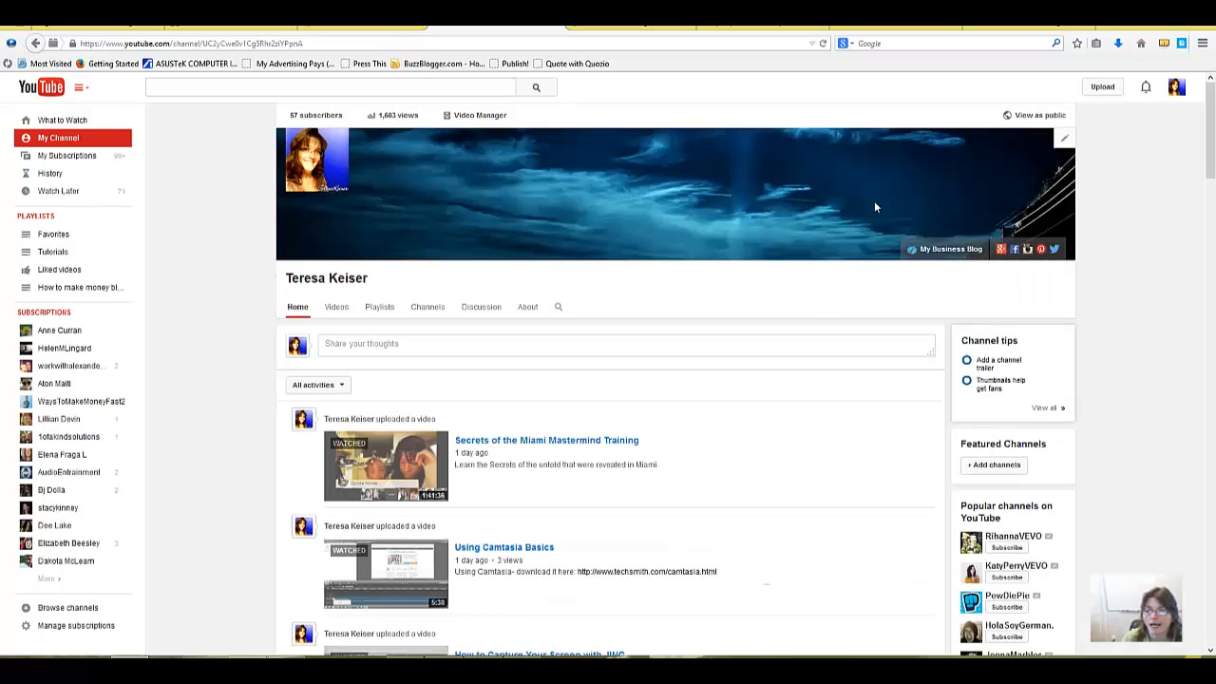
Step: Measure the width and height of the YouTube channel banner with MeasureIt
{"action": "left_click", "coordinate": [1165, 46]}
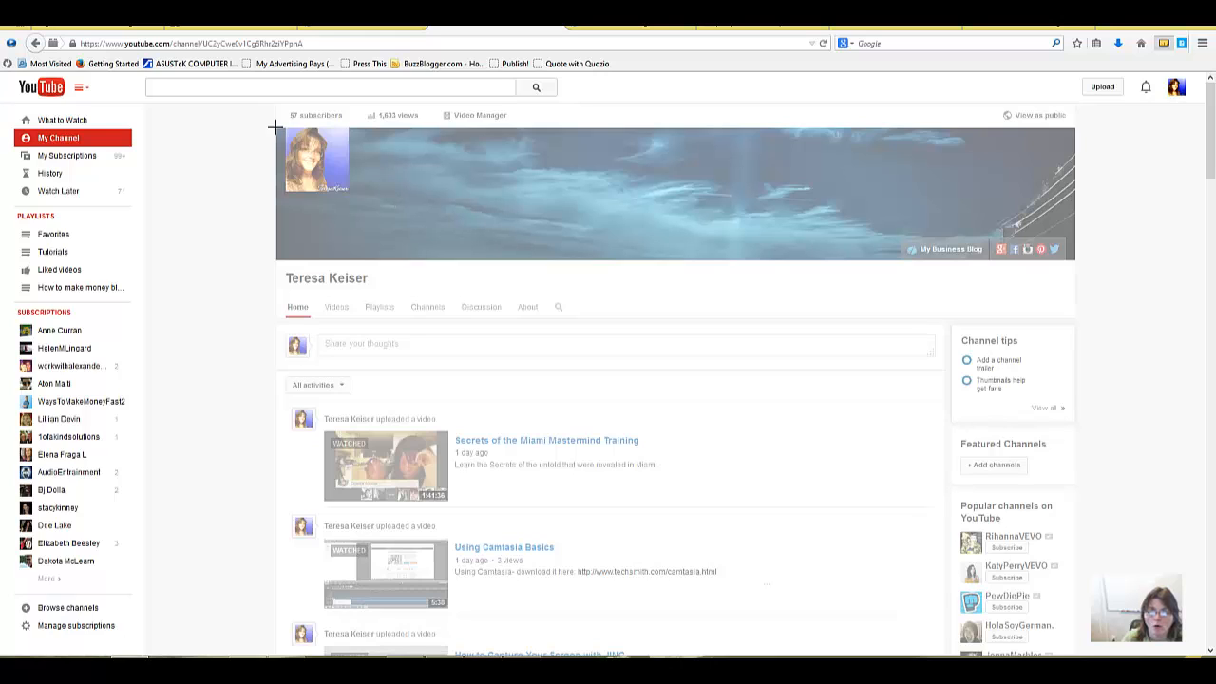
{"action": "left_click_drag", "start_coordinate": [275, 126], "coordinate": [1077, 264]}
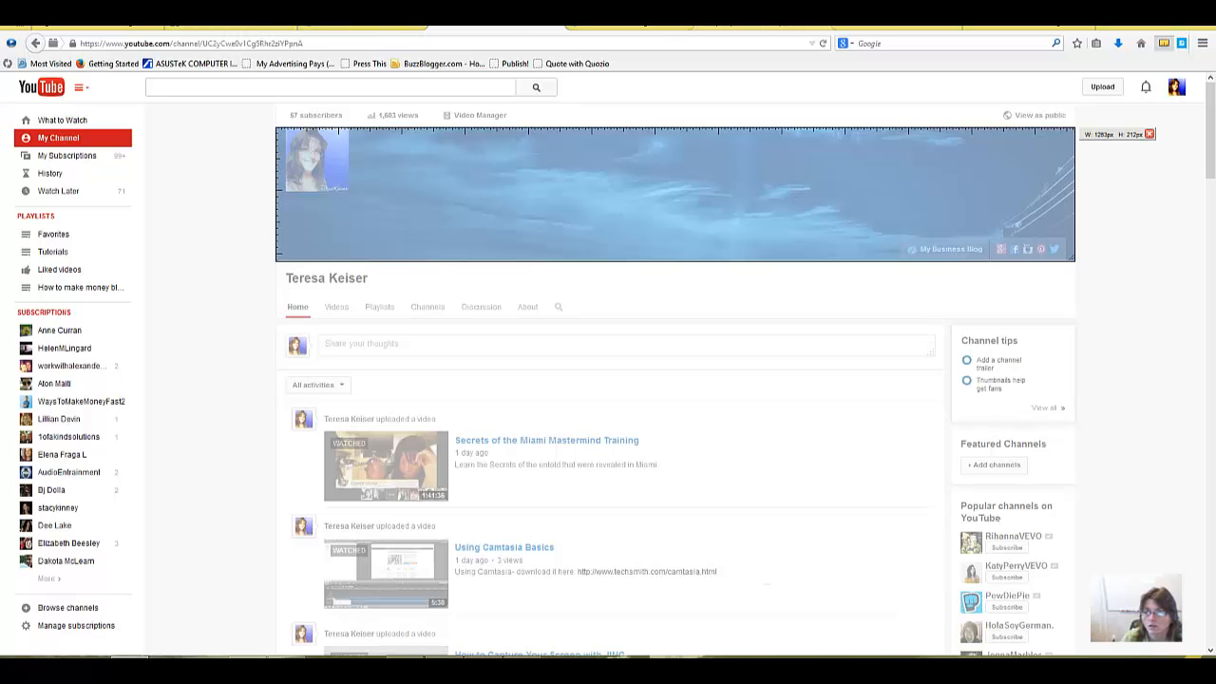
Step: Switch back to piZap and create a custom canvas 1263 pixels wide and 212 pixels high
{"action": "left_click", "coordinate": [495, 28]}
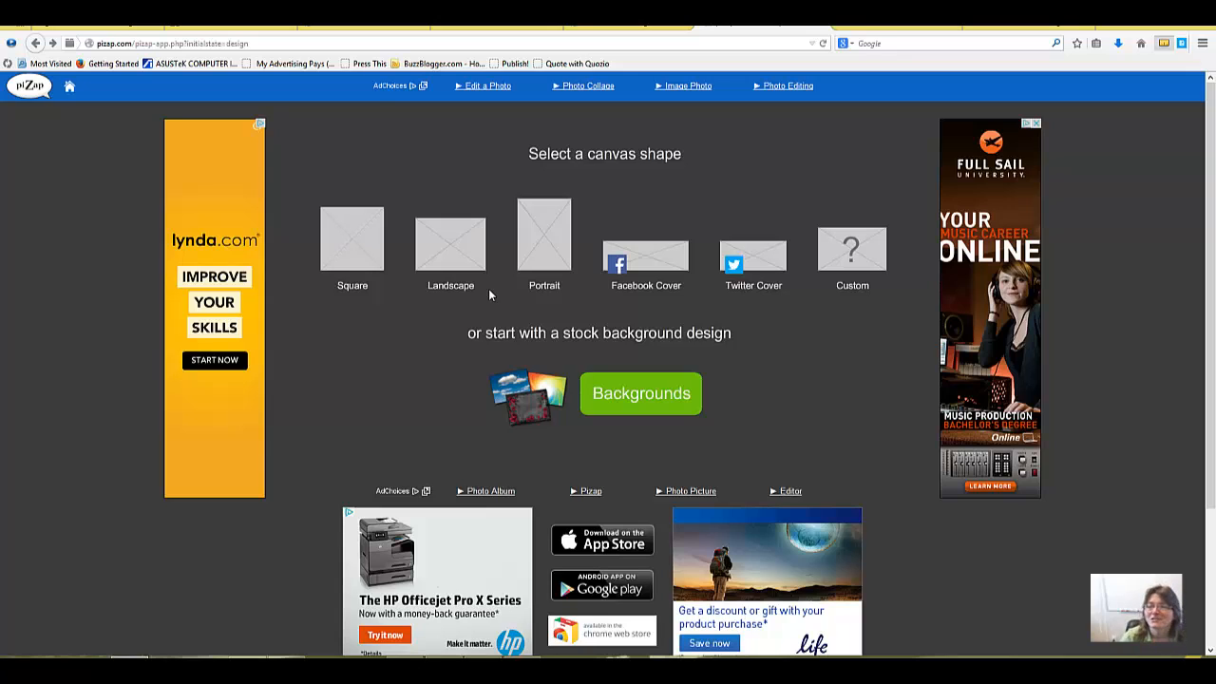
{"action": "left_click", "coordinate": [841, 261]}
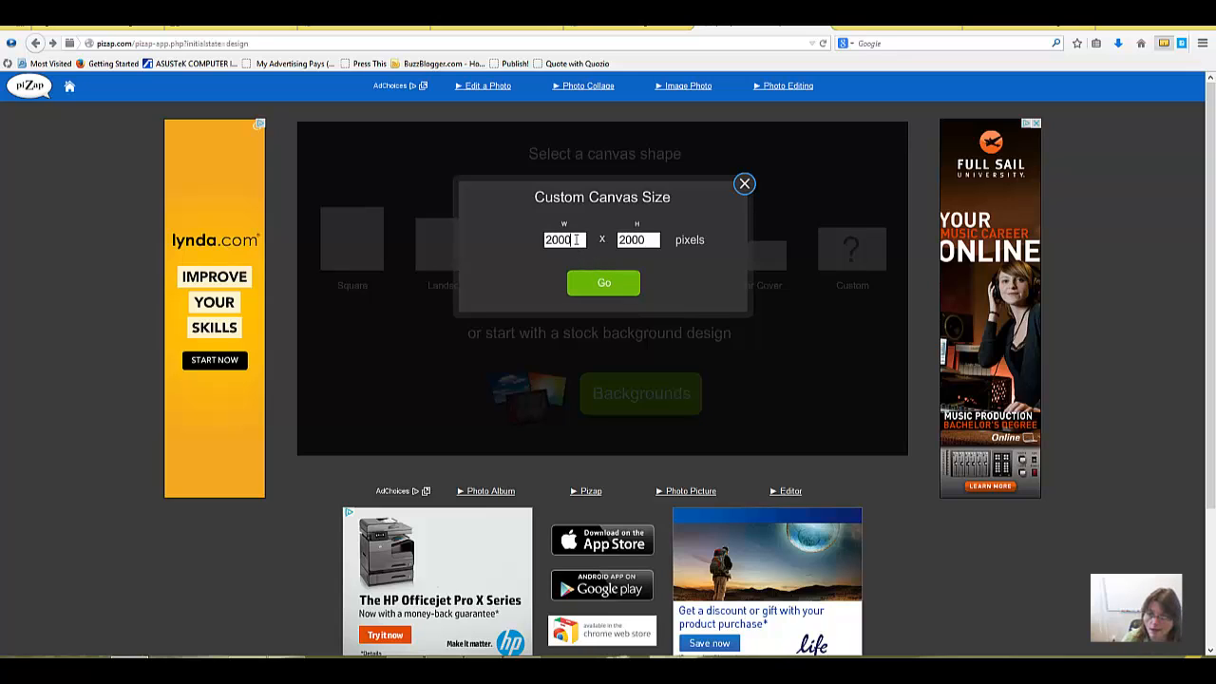
{"action": "left_click_drag", "start_coordinate": [575, 240], "coordinate": [520, 236]}
{"action": "type", "text": "1263"}
{"action": "left_click_drag", "start_coordinate": [656, 241], "coordinate": [566, 239]}
{"action": "type", "text": "212"}
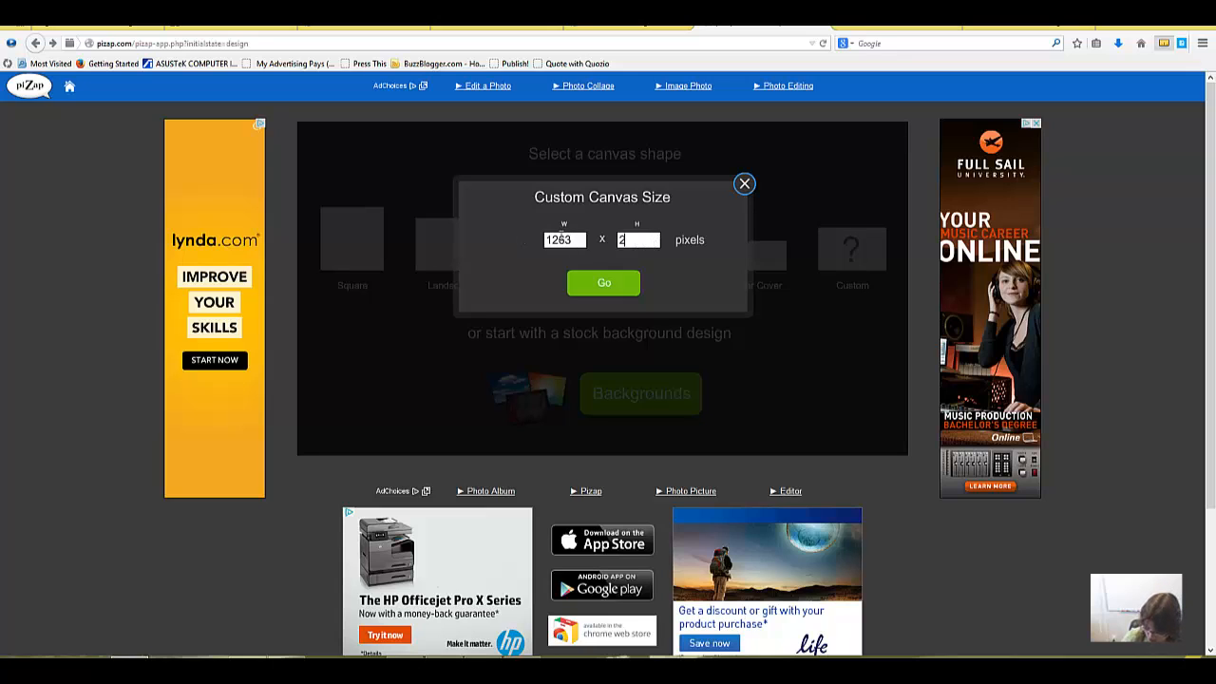
{"action": "left_click", "coordinate": [585, 284]}
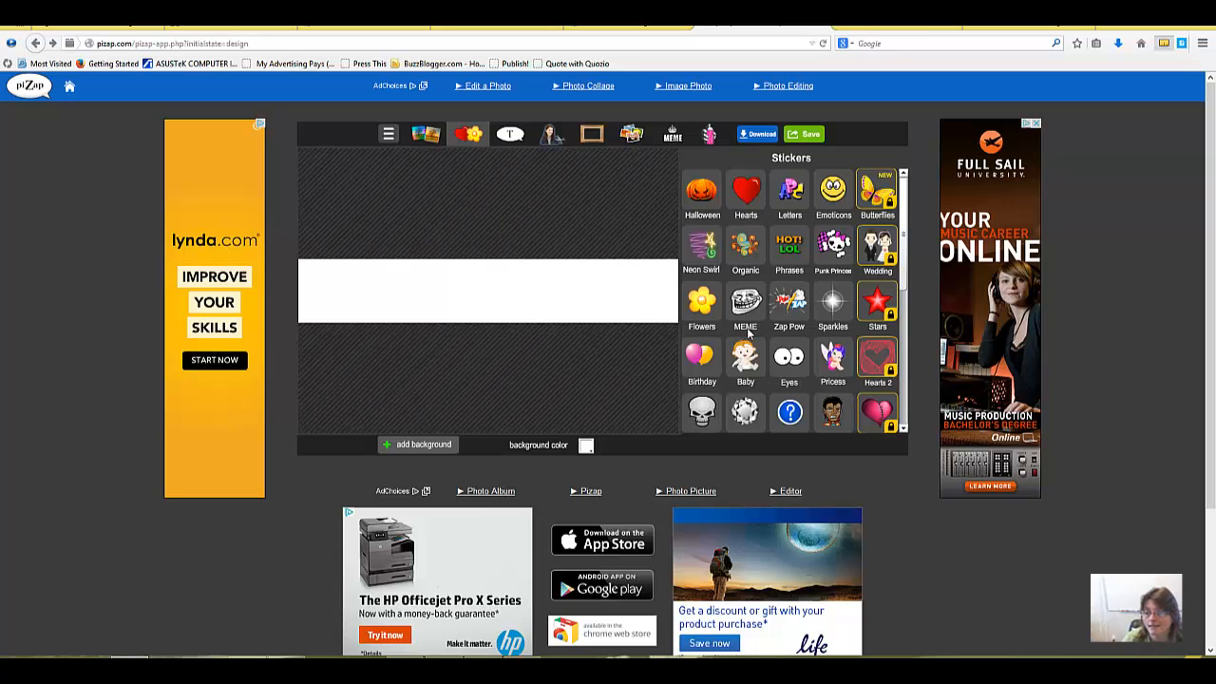
{"action": "scroll", "coordinate": [762, 301], "scroll_direction": "down", "scroll_amount": 4}
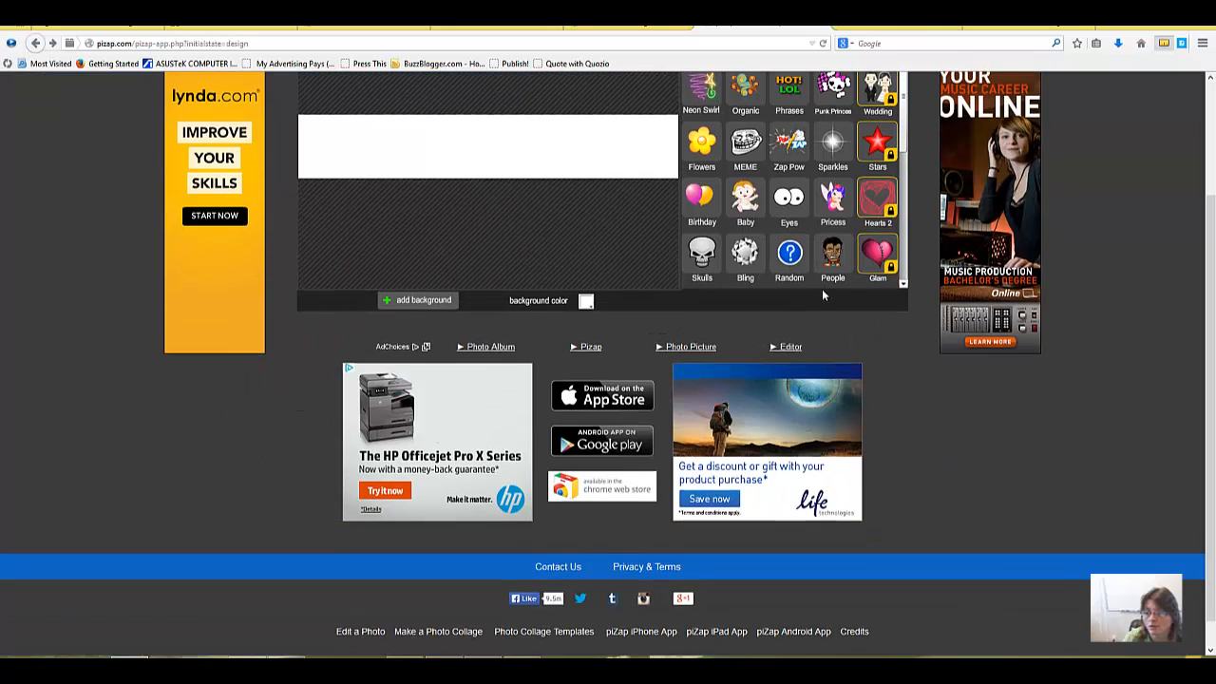
{"action": "scroll", "coordinate": [1038, 454], "scroll_direction": "up", "scroll_amount": 3}
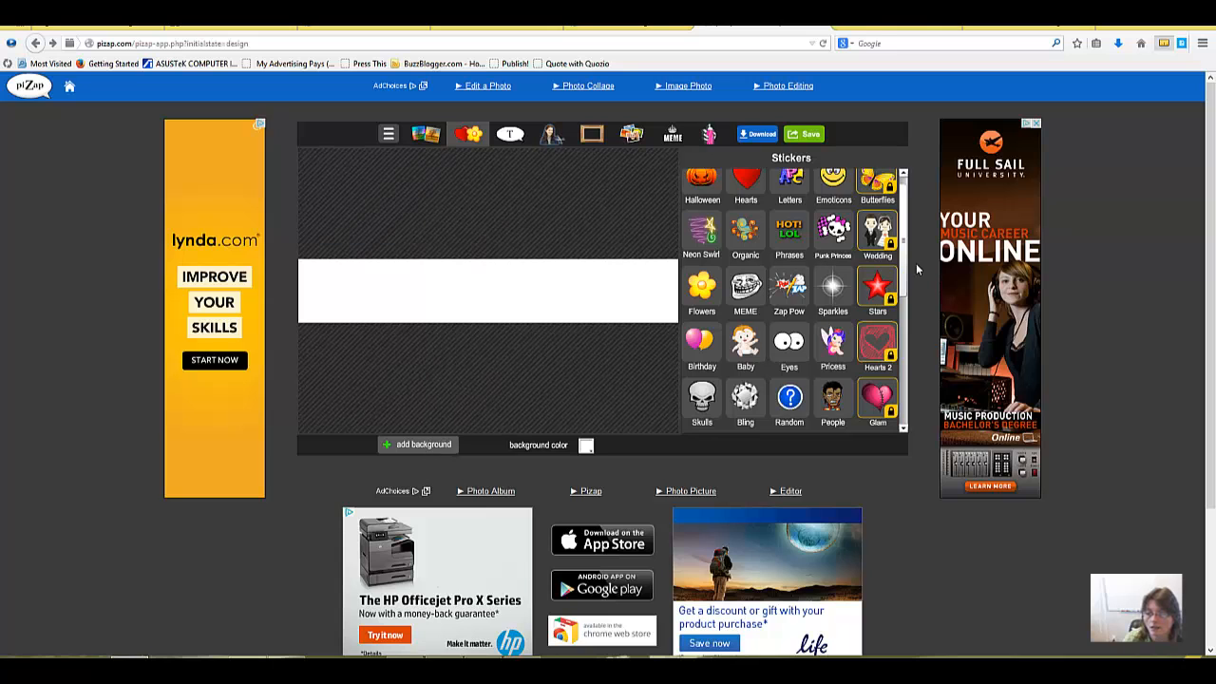
{"action": "mouse_move", "coordinate": [904, 245]}
{"action": "left_mouse_down"}
{"action": "mouse_move", "coordinate": [903, 375]}
{"action": "mouse_move", "coordinate": [905, 240]}
{"action": "left_mouse_up"}
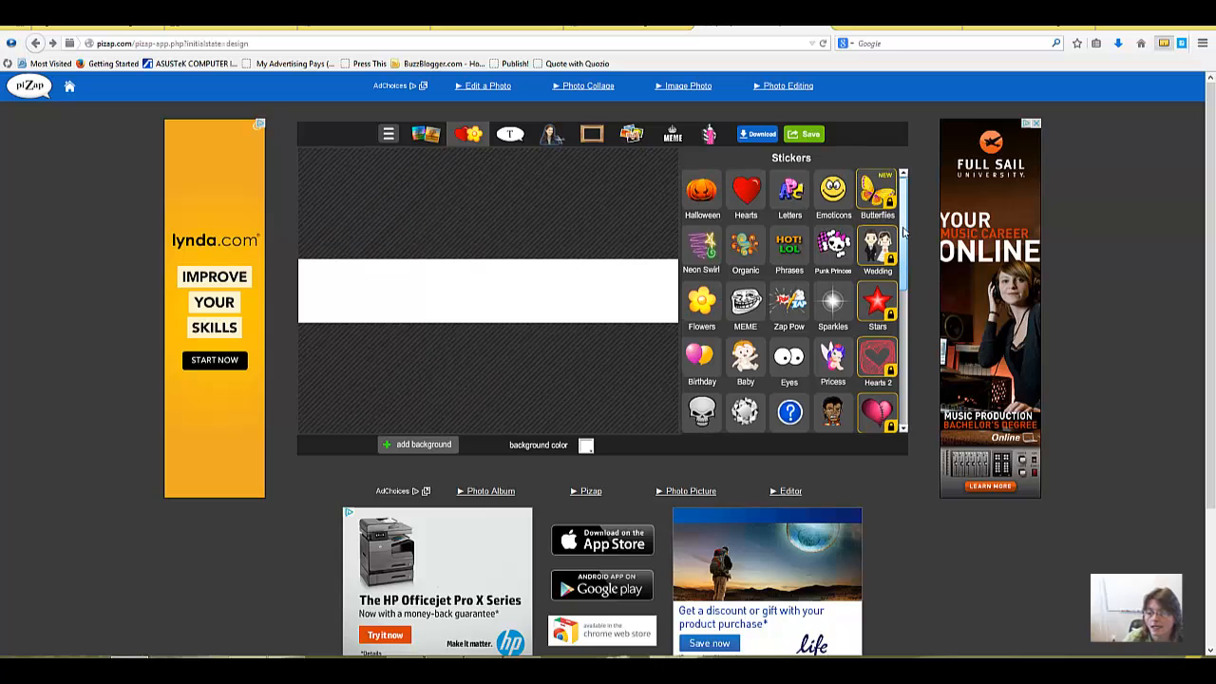
Step: Open the stock backgrounds for the canvas and browse the featured, nature, hearts, abstract, swirl and flower categories
{"action": "left_click", "coordinate": [424, 445]}
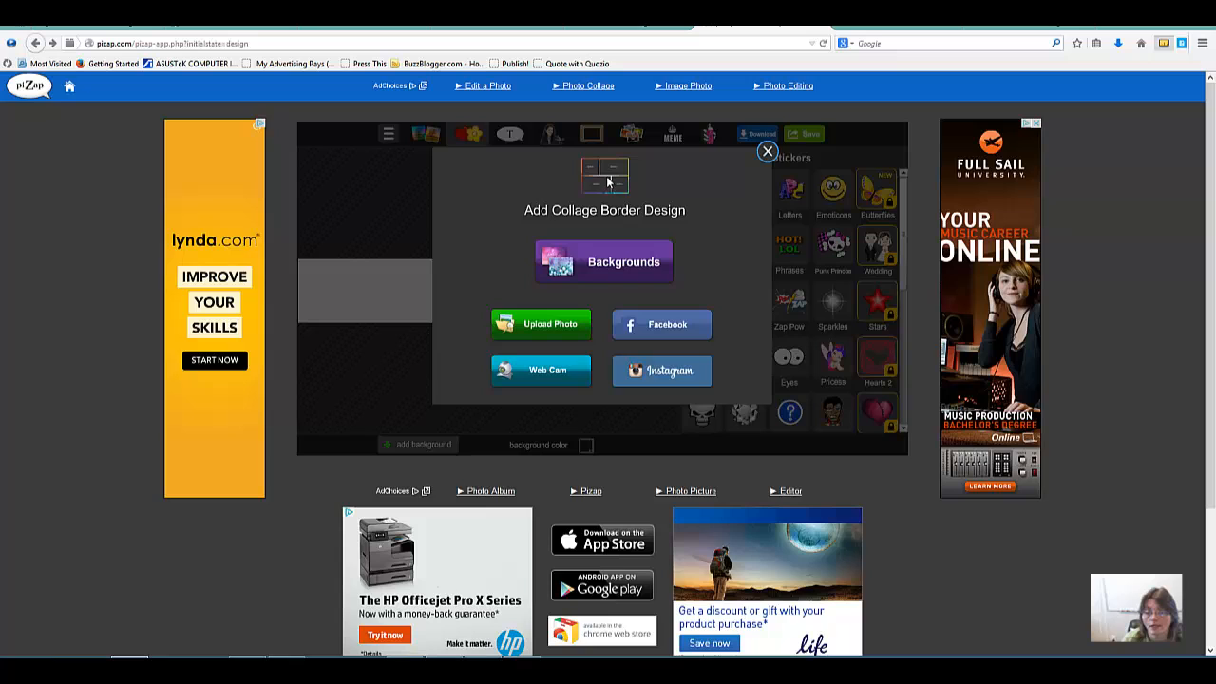
{"action": "left_click", "coordinate": [624, 269]}
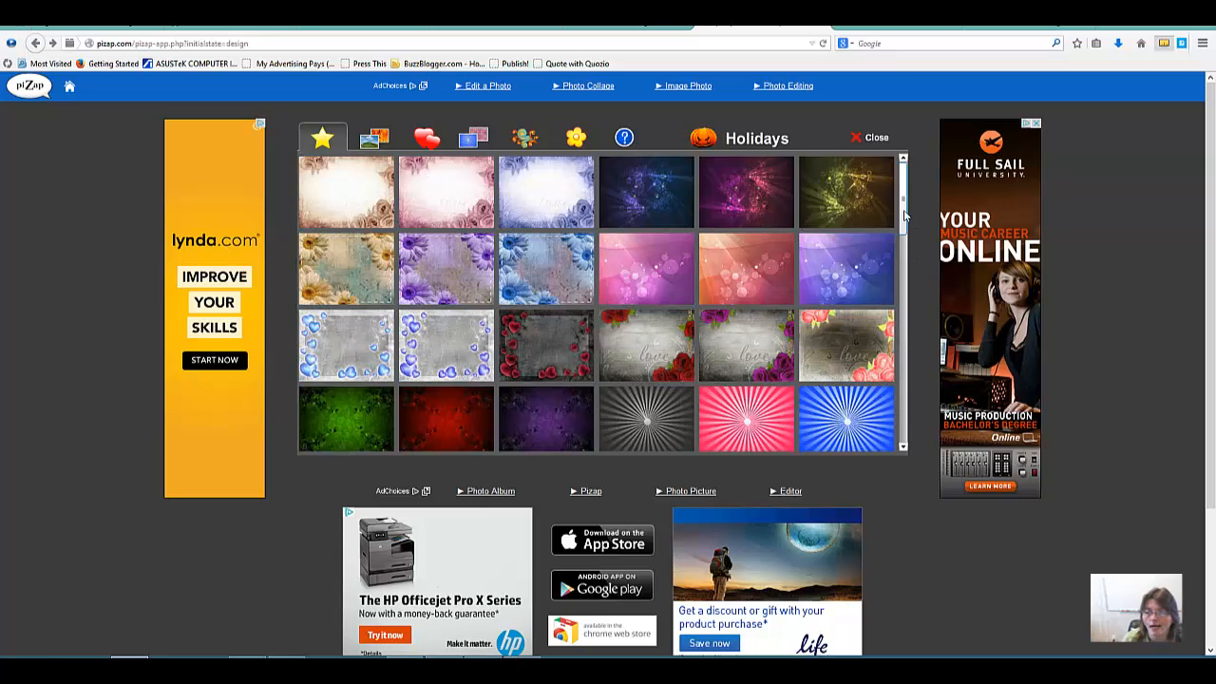
{"action": "scroll", "coordinate": [903, 217], "scroll_direction": "down", "scroll_amount": 5}
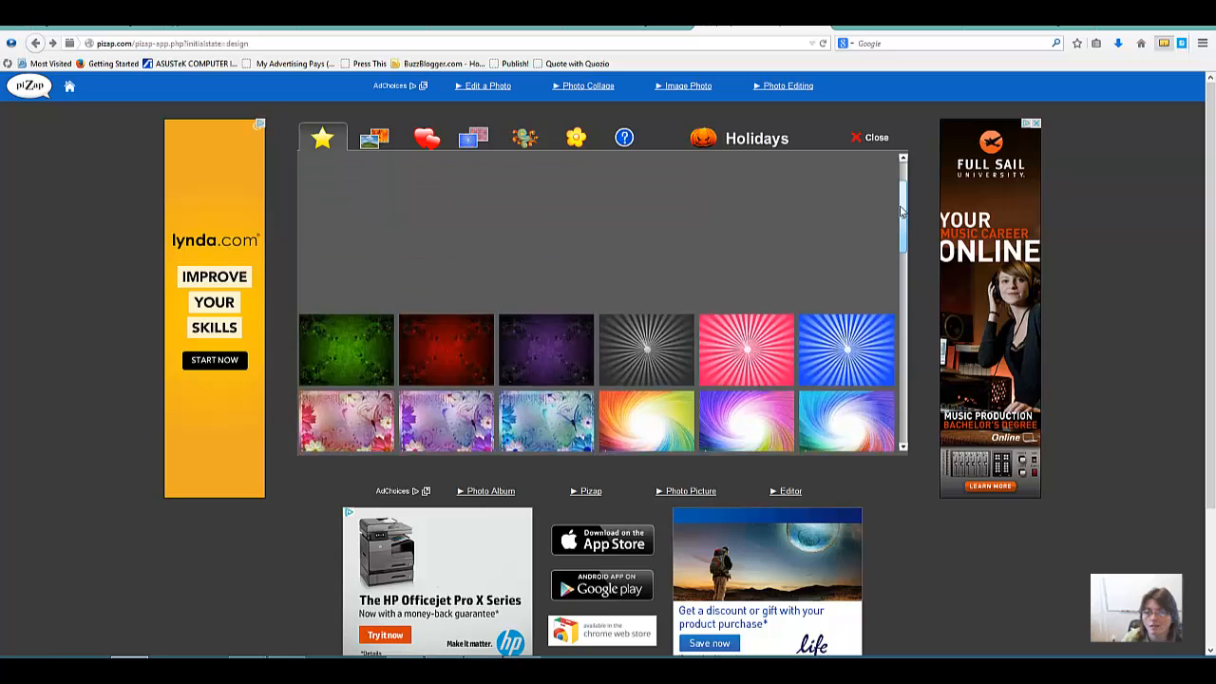
{"action": "scroll", "coordinate": [901, 210], "scroll_direction": "up", "scroll_amount": 1}
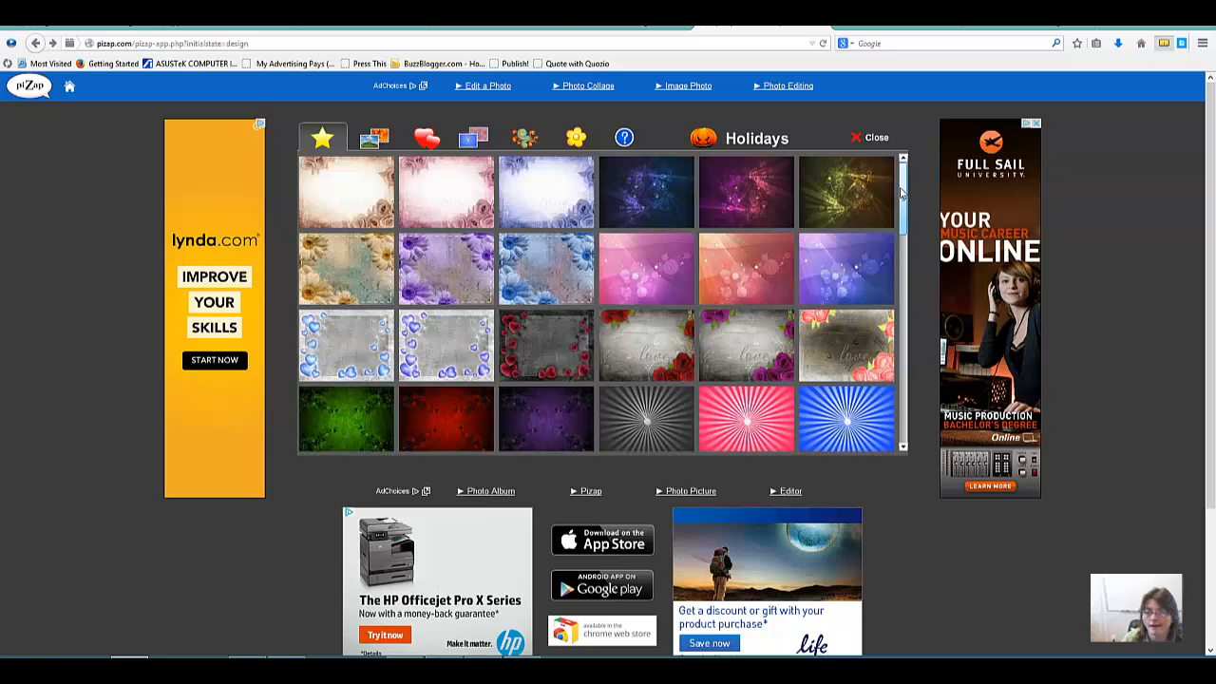
{"action": "left_click", "coordinate": [374, 140]}
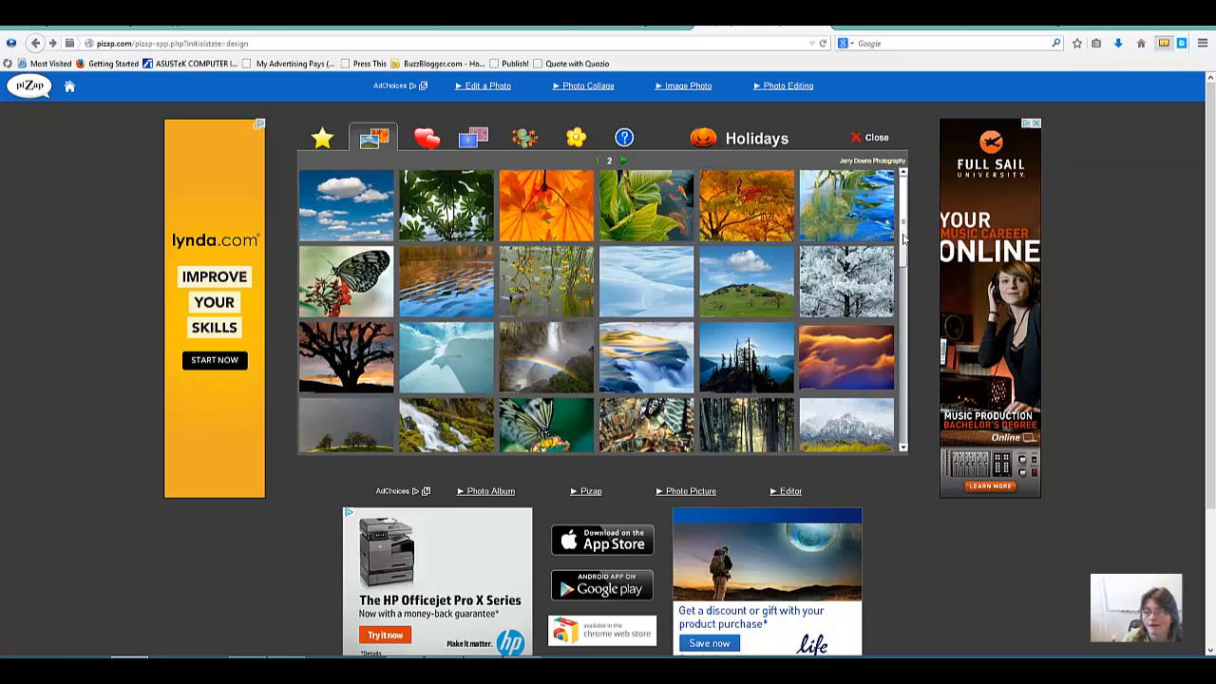
{"action": "left_click_drag", "start_coordinate": [903, 237], "coordinate": [903, 399]}
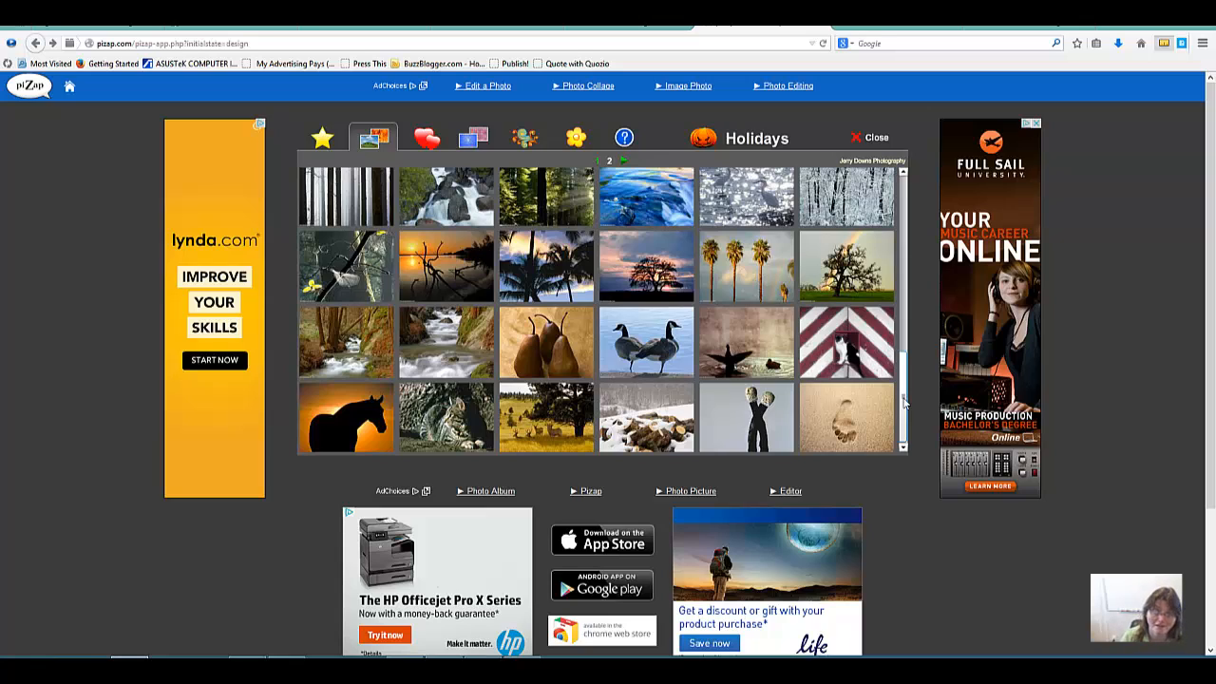
{"action": "left_click_drag", "start_coordinate": [907, 386], "coordinate": [908, 220]}
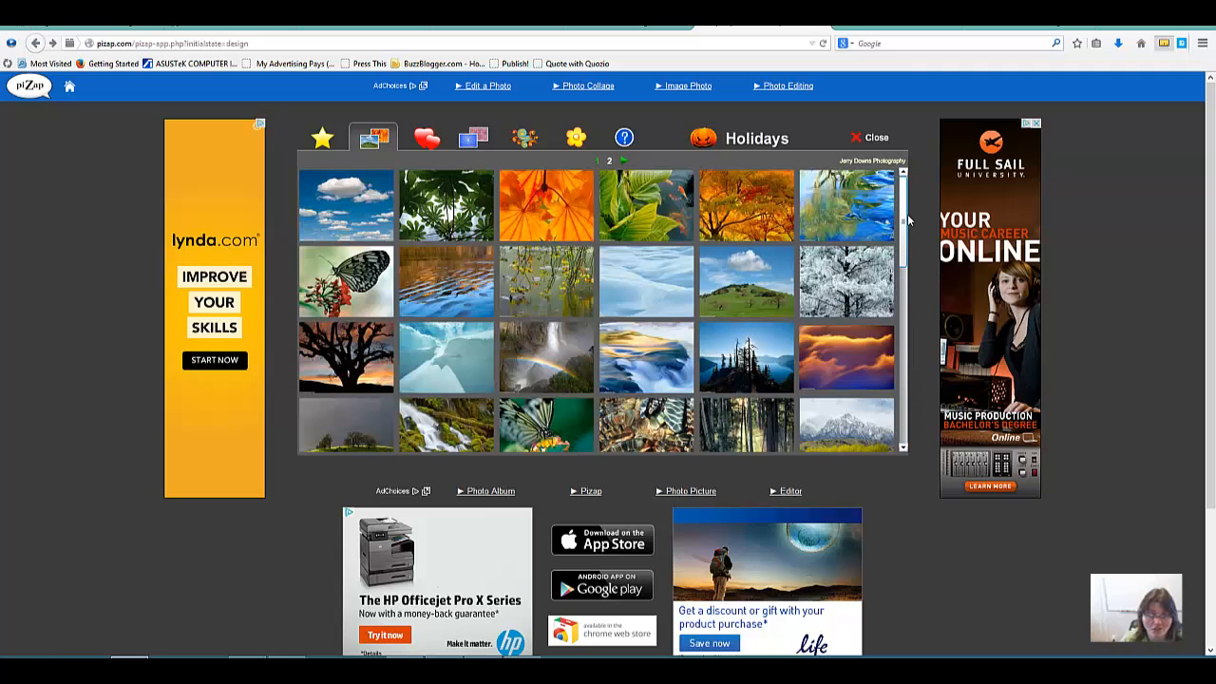
{"action": "left_click", "coordinate": [427, 140]}
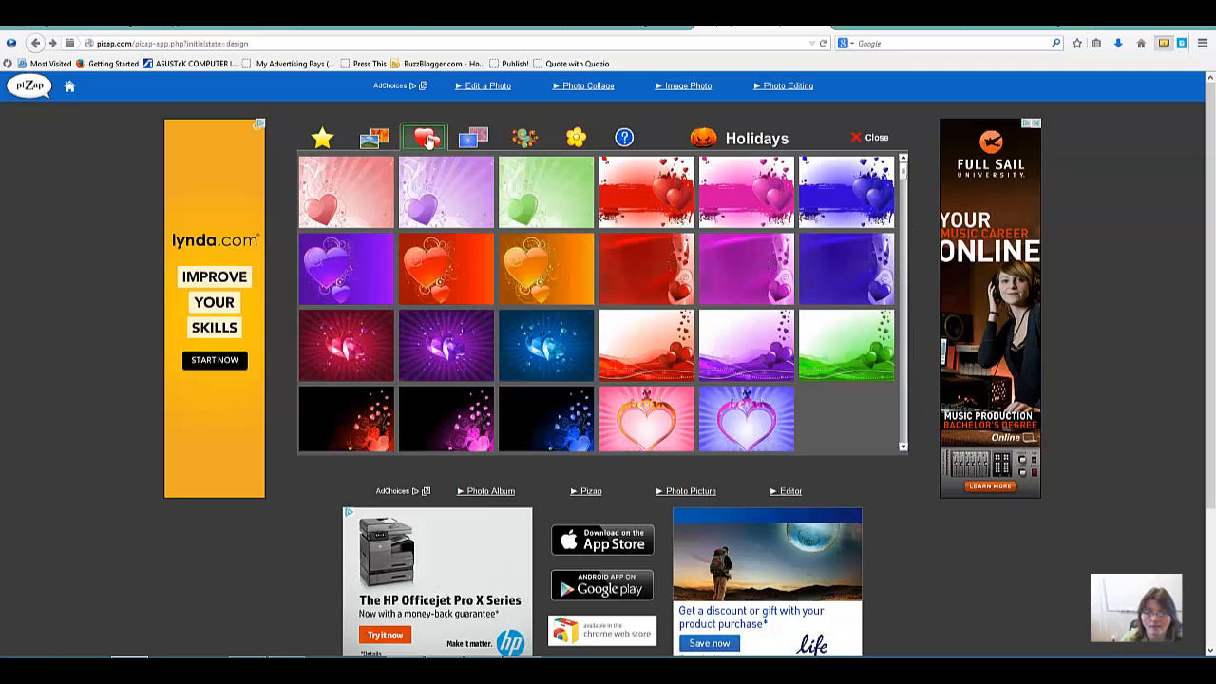
{"action": "left_click", "coordinate": [473, 139]}
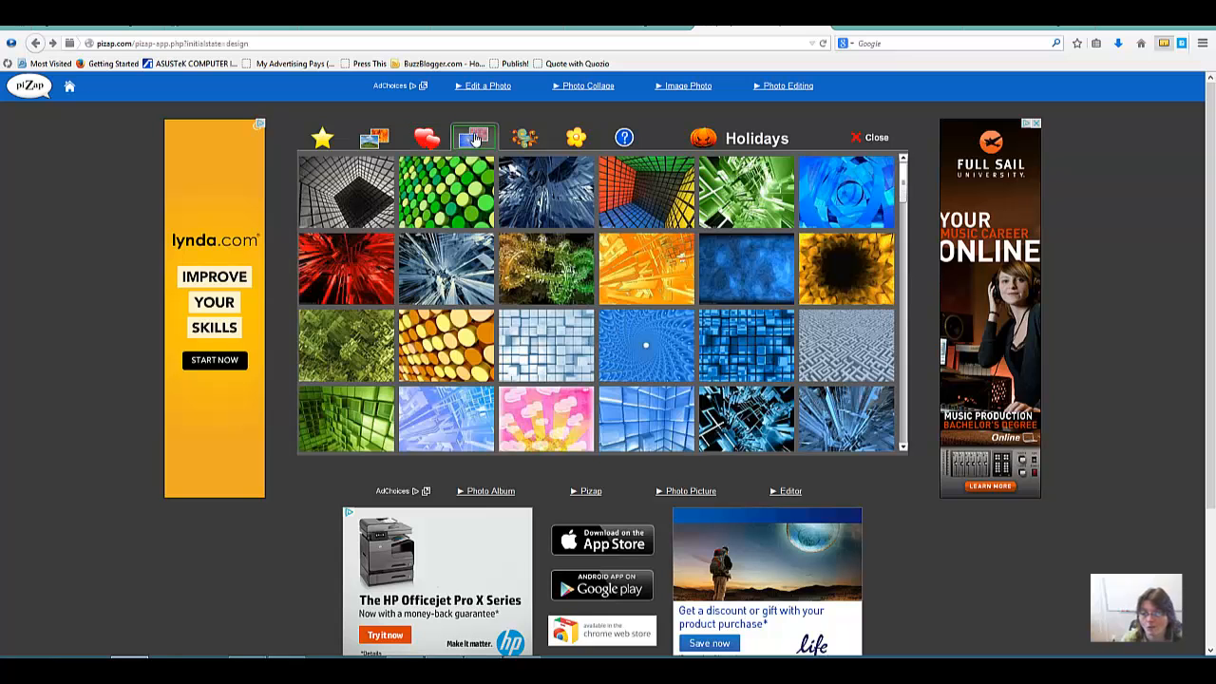
{"action": "left_click", "coordinate": [524, 137]}
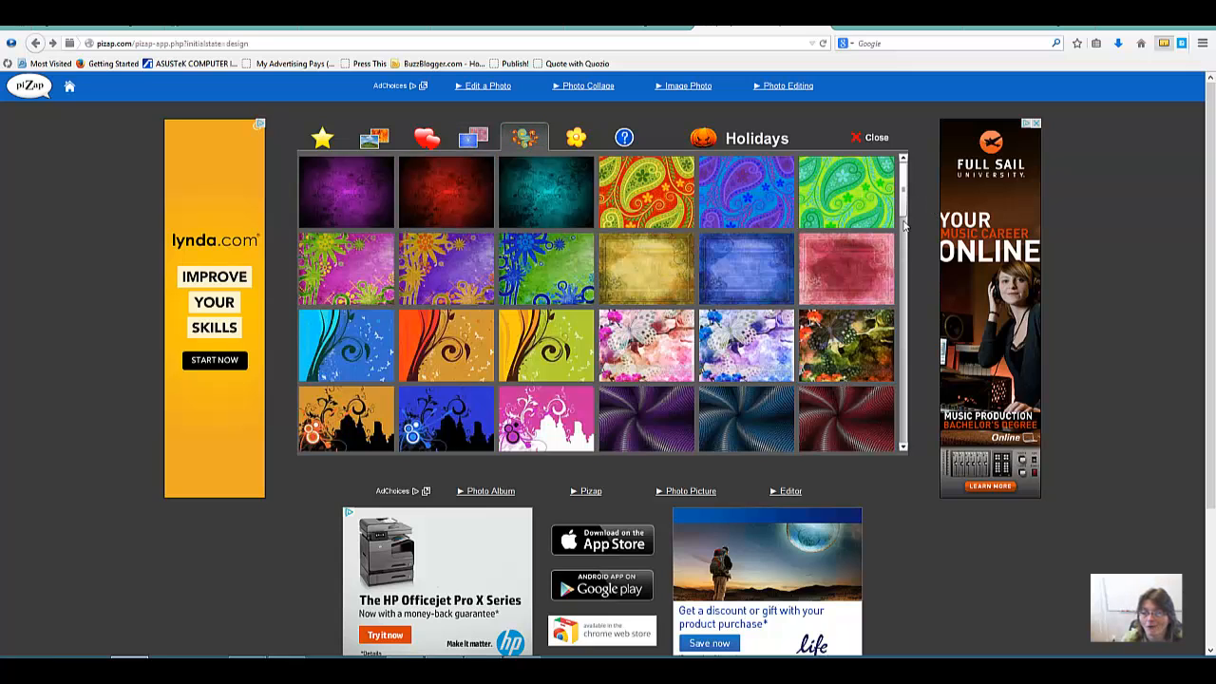
{"action": "left_click_drag", "start_coordinate": [903, 224], "coordinate": [902, 195]}
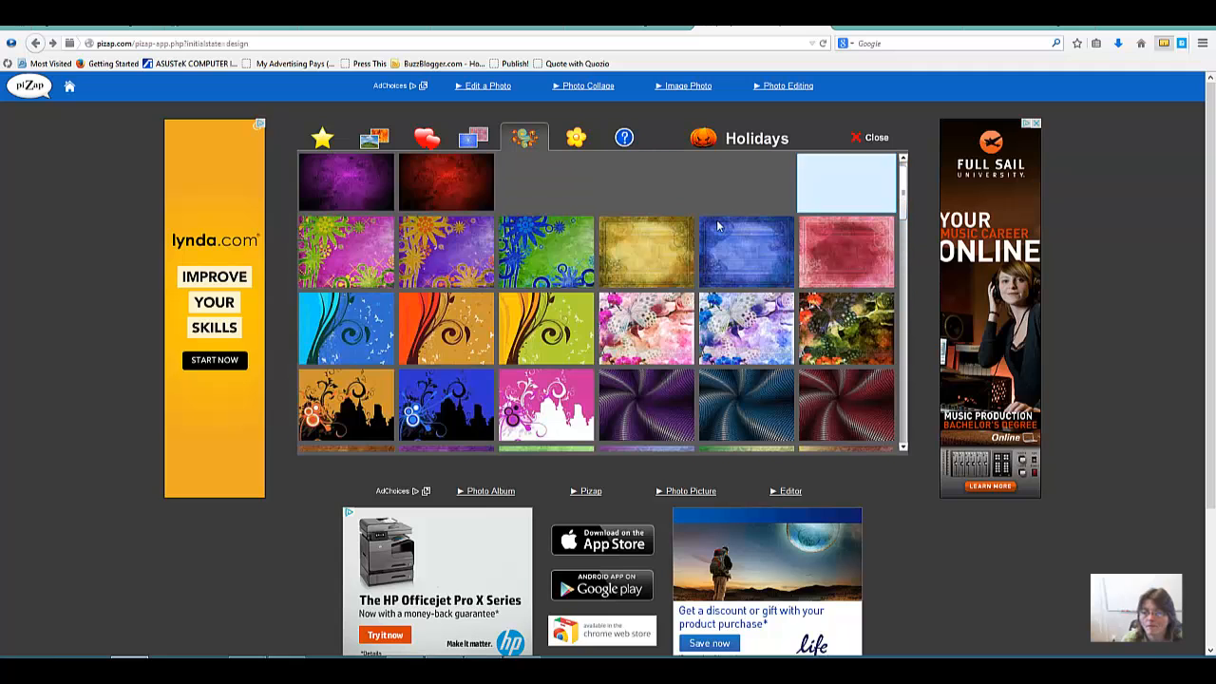
{"action": "left_click", "coordinate": [570, 139]}
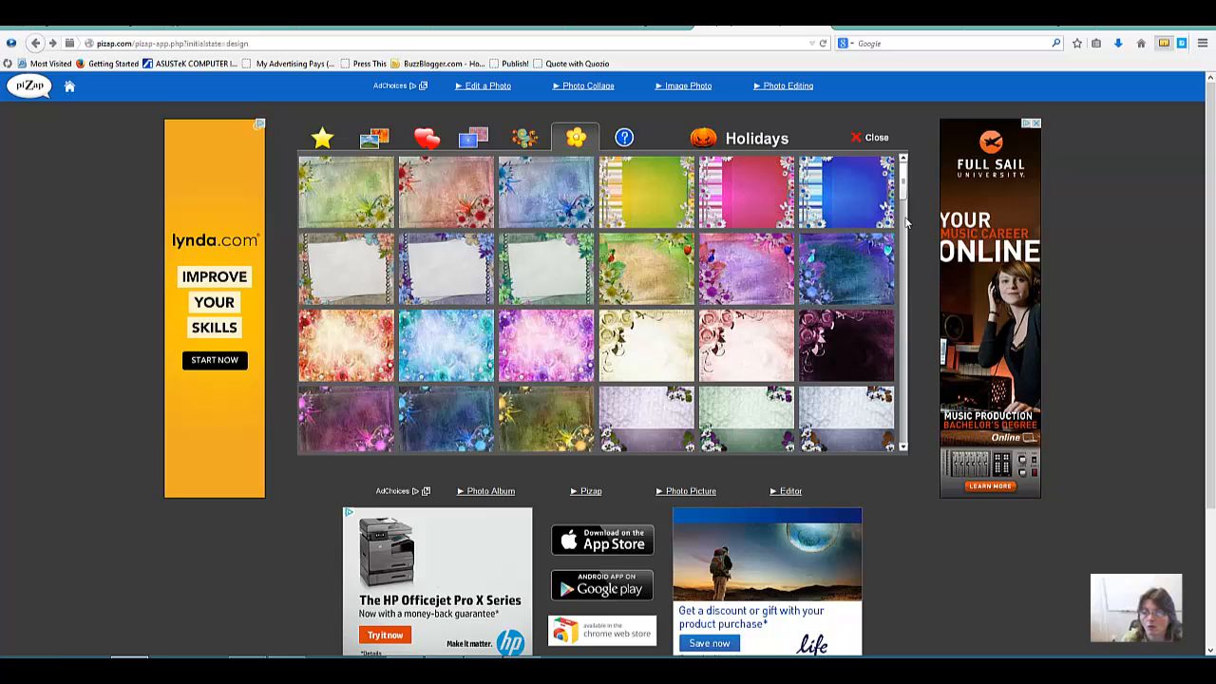
{"action": "left_click_drag", "start_coordinate": [904, 196], "coordinate": [904, 367]}
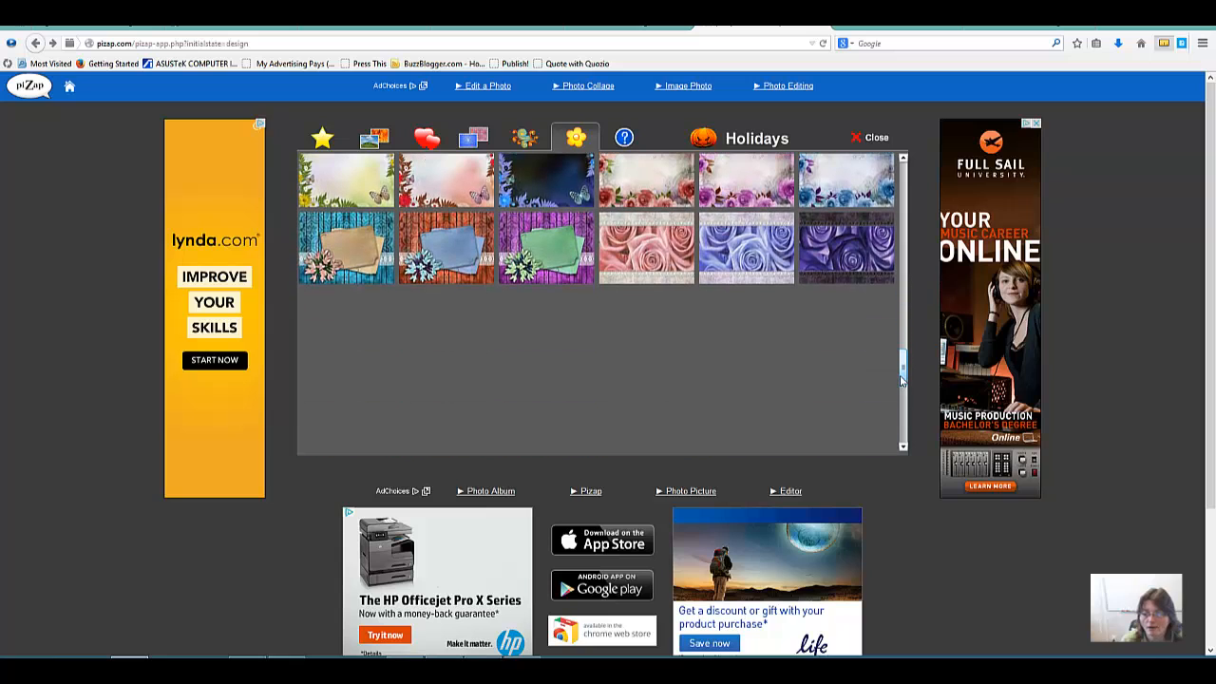
Step: Fill the canvas with the stock background of purple and pink bubbles with white sparkles
{"action": "left_click", "coordinate": [624, 138]}
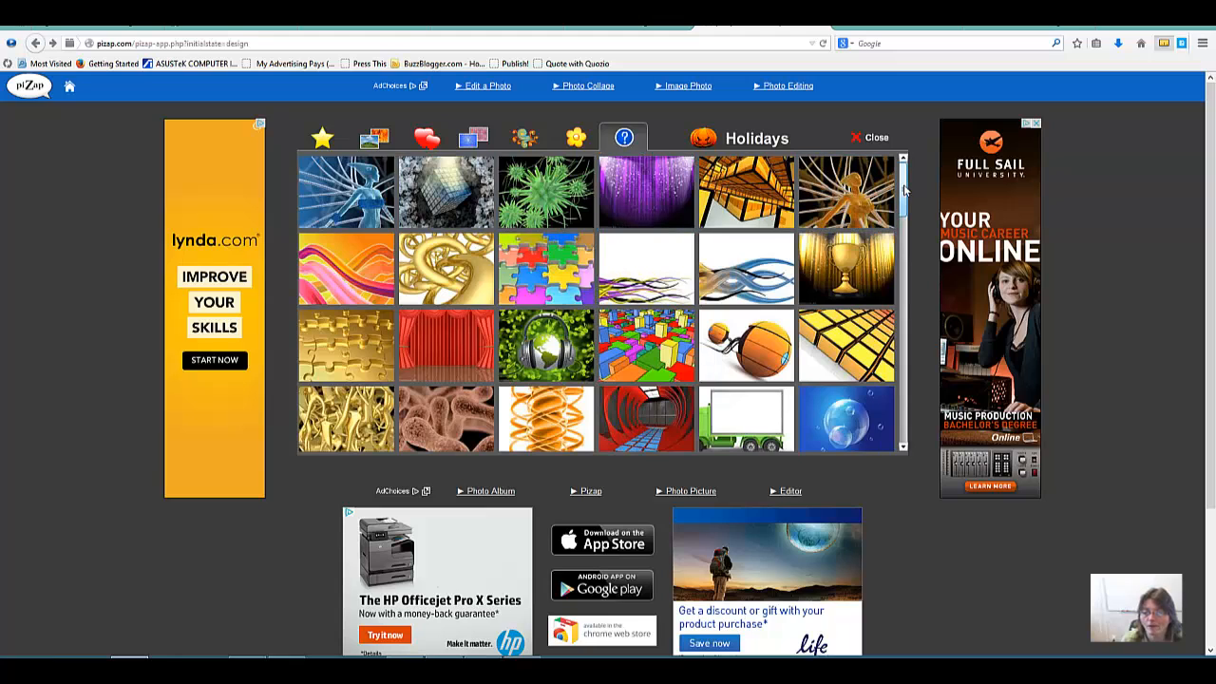
{"action": "left_click_drag", "start_coordinate": [903, 190], "coordinate": [904, 245]}
{"action": "key", "text": "Escape"}
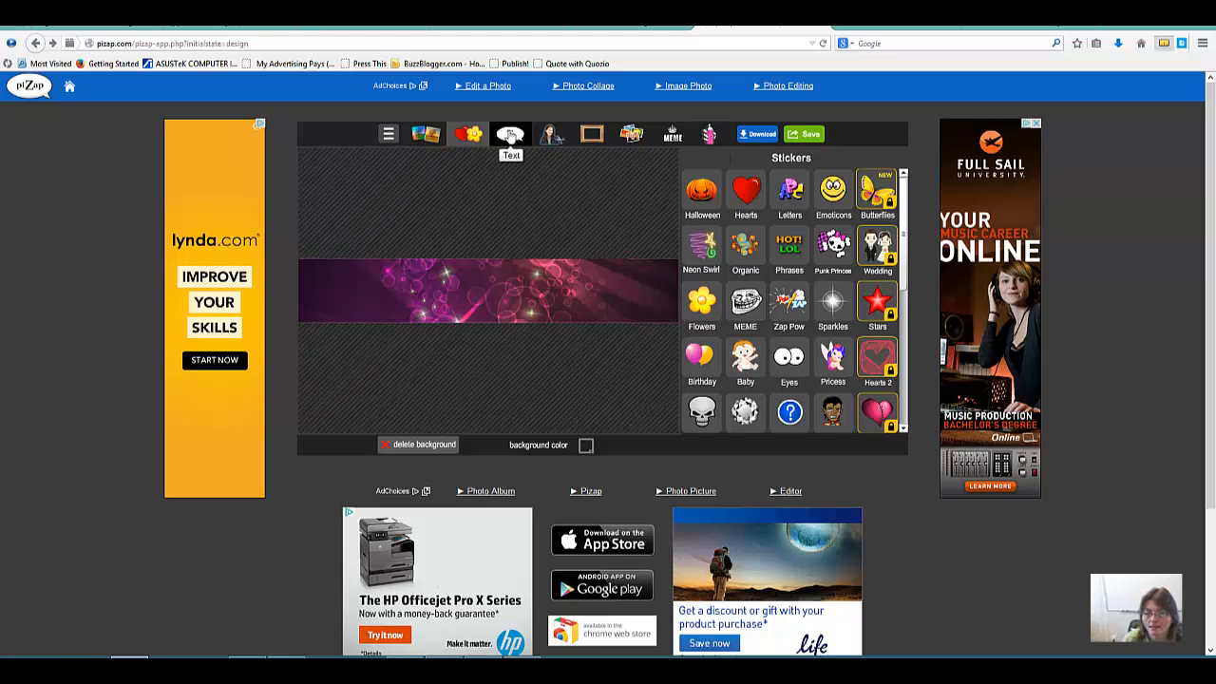
Step: Apply the black-and-white photo effect to the banner background
{"action": "left_click", "coordinate": [426, 140]}
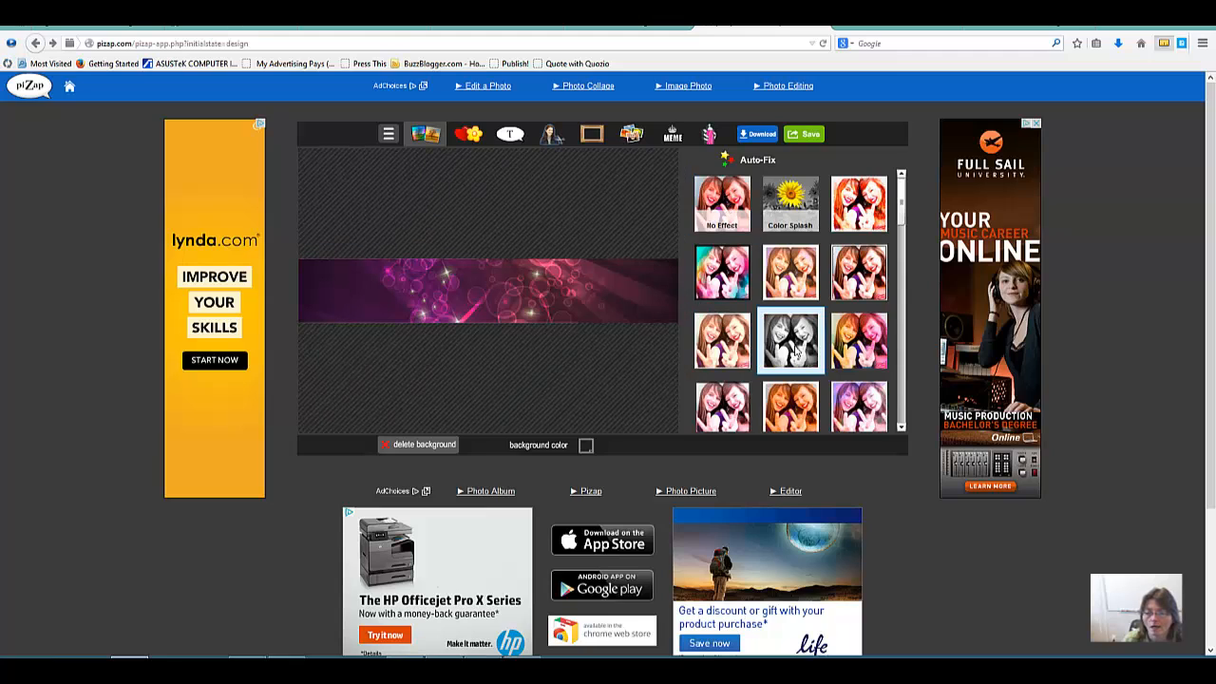
{"action": "left_click", "coordinate": [797, 348]}
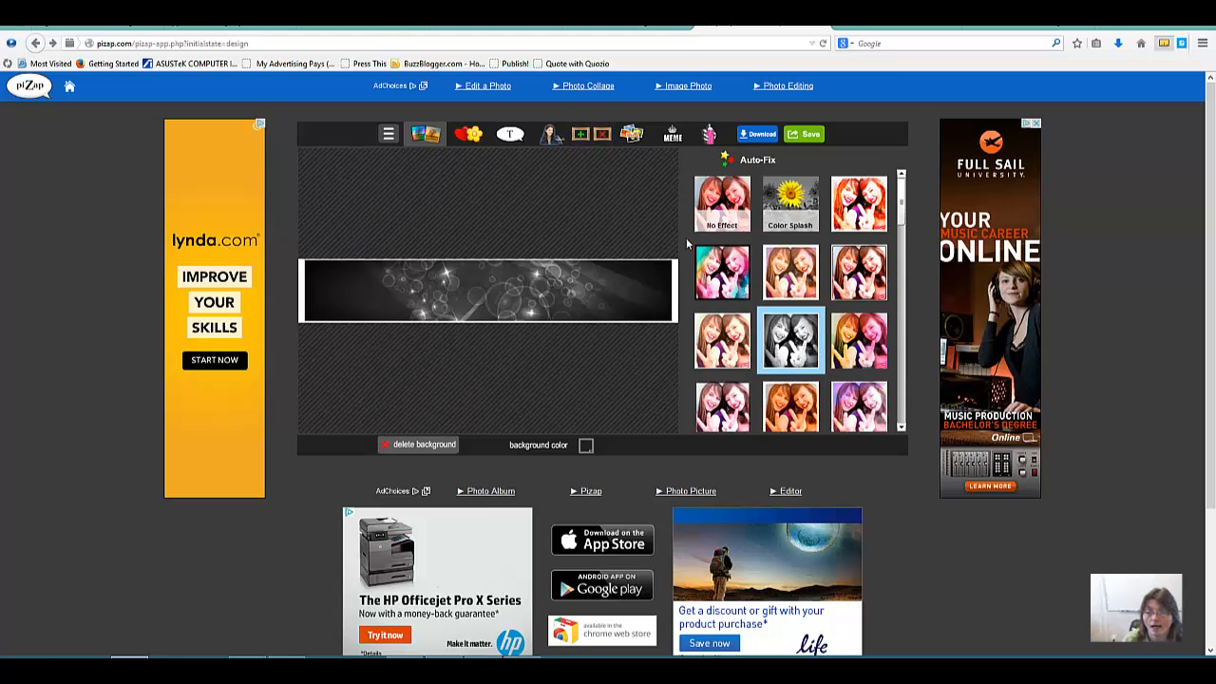
Step: Remove the photo effect from the banner background and add a plain text element with its placeholder text cleared
{"action": "left_click", "coordinate": [713, 202]}
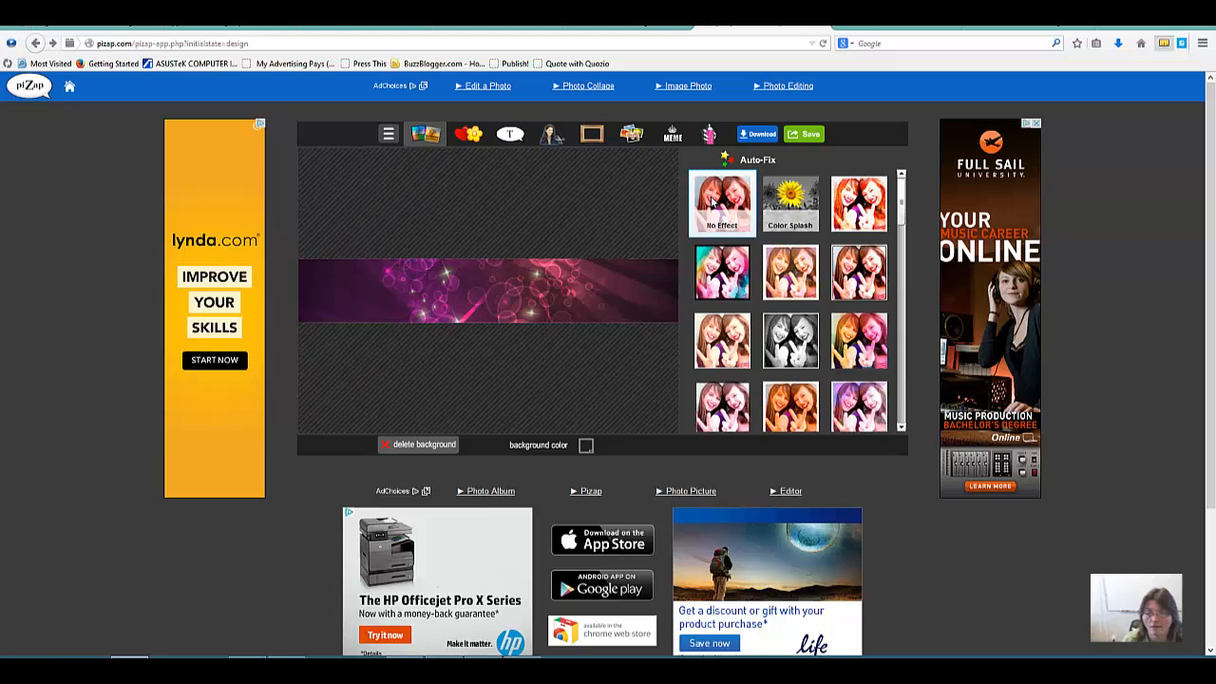
{"action": "left_click", "coordinate": [511, 136]}
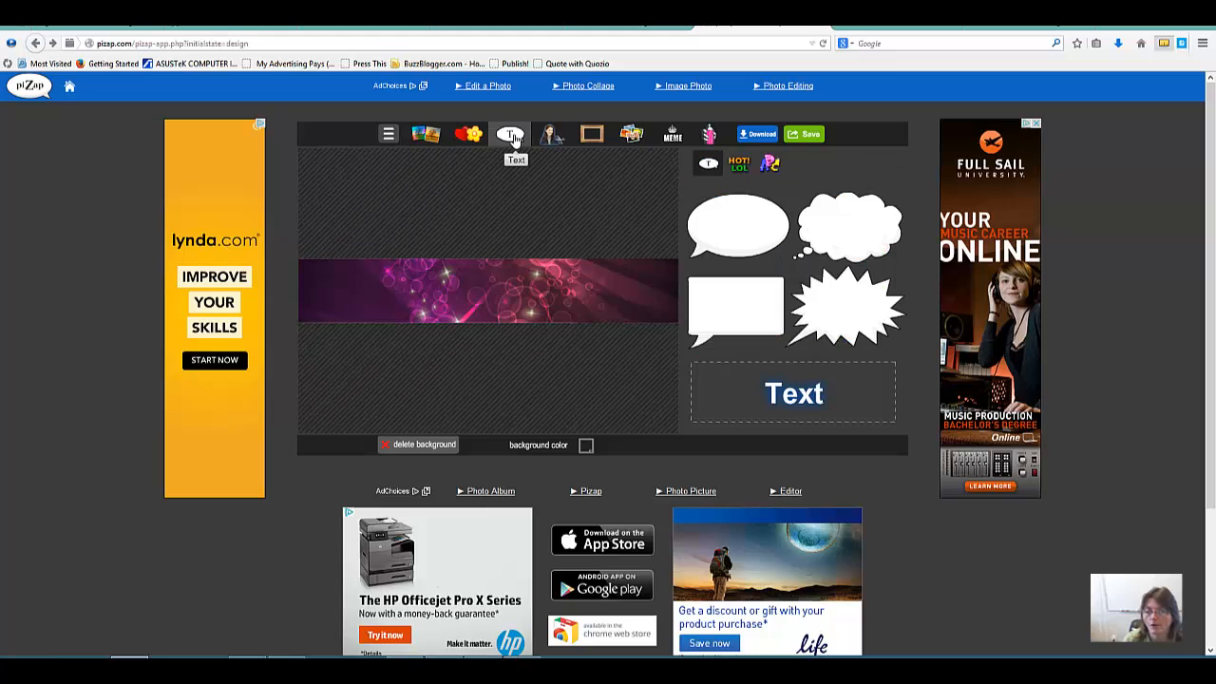
{"action": "left_click", "coordinate": [816, 397]}
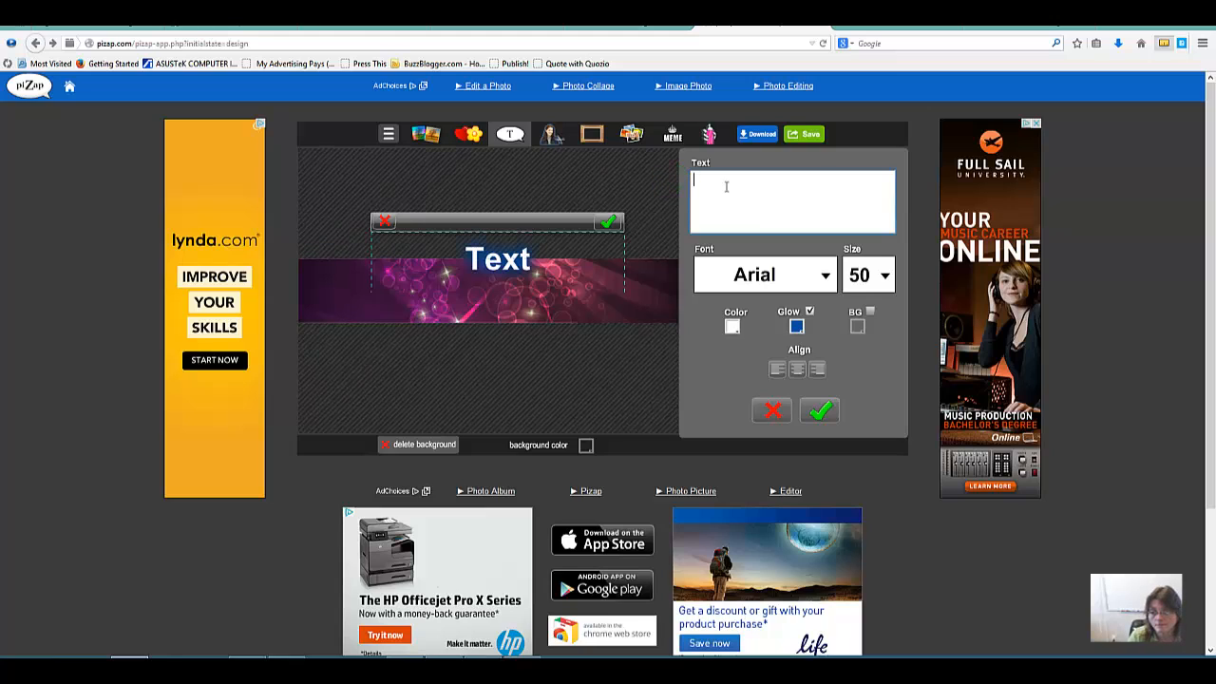
{"action": "type", "text": "If"}
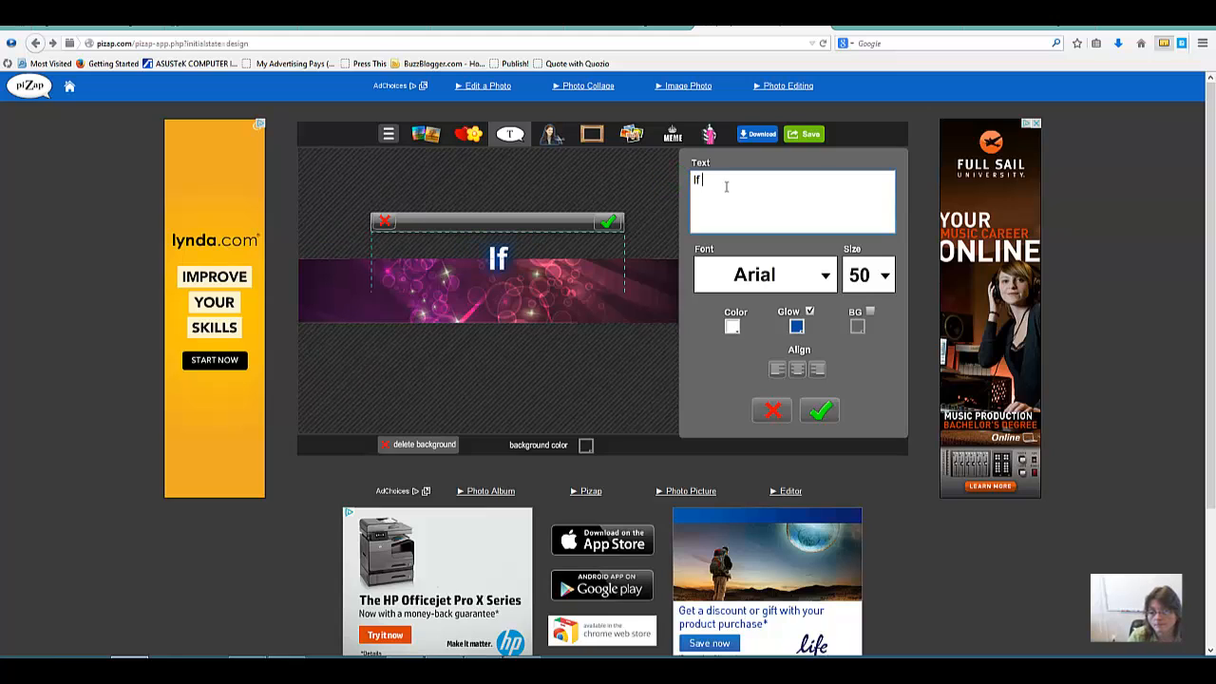
{"action": "key", "text": "BackSpace"}
{"action": "key", "text": "BackSpace"}
Step: Set the new text element's font to Billy Argel and its size to 30
{"action": "left_click", "coordinate": [825, 289]}
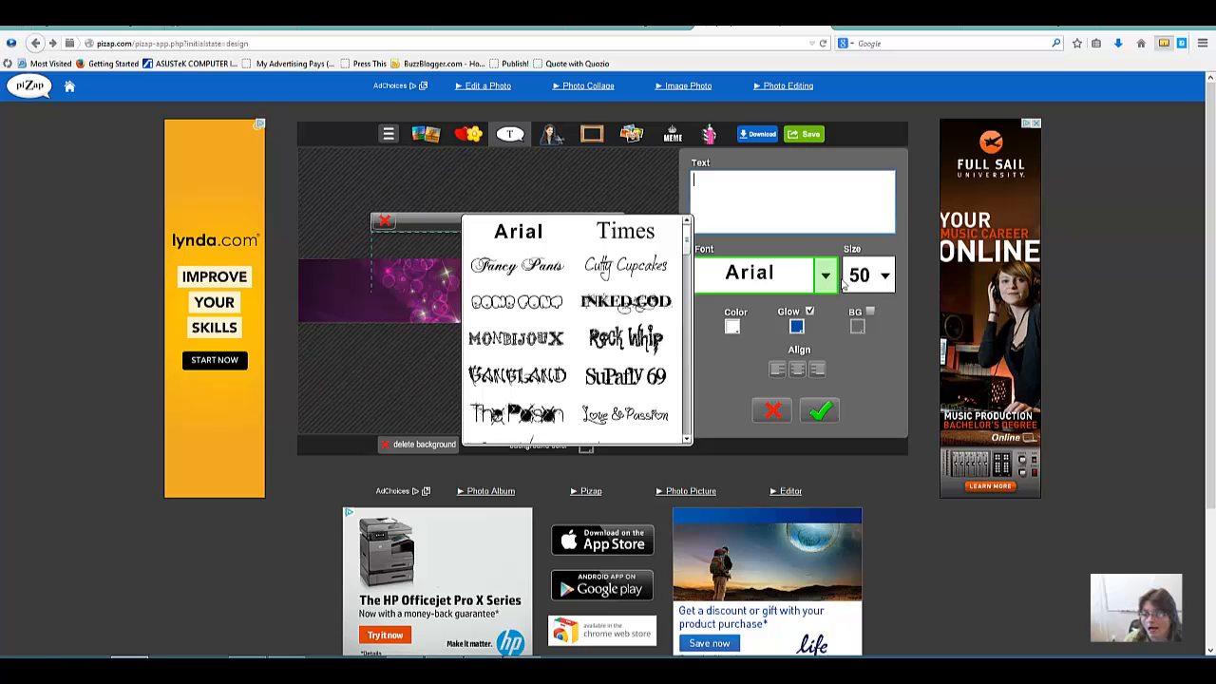
{"action": "left_click_drag", "start_coordinate": [686, 244], "coordinate": [687, 282]}
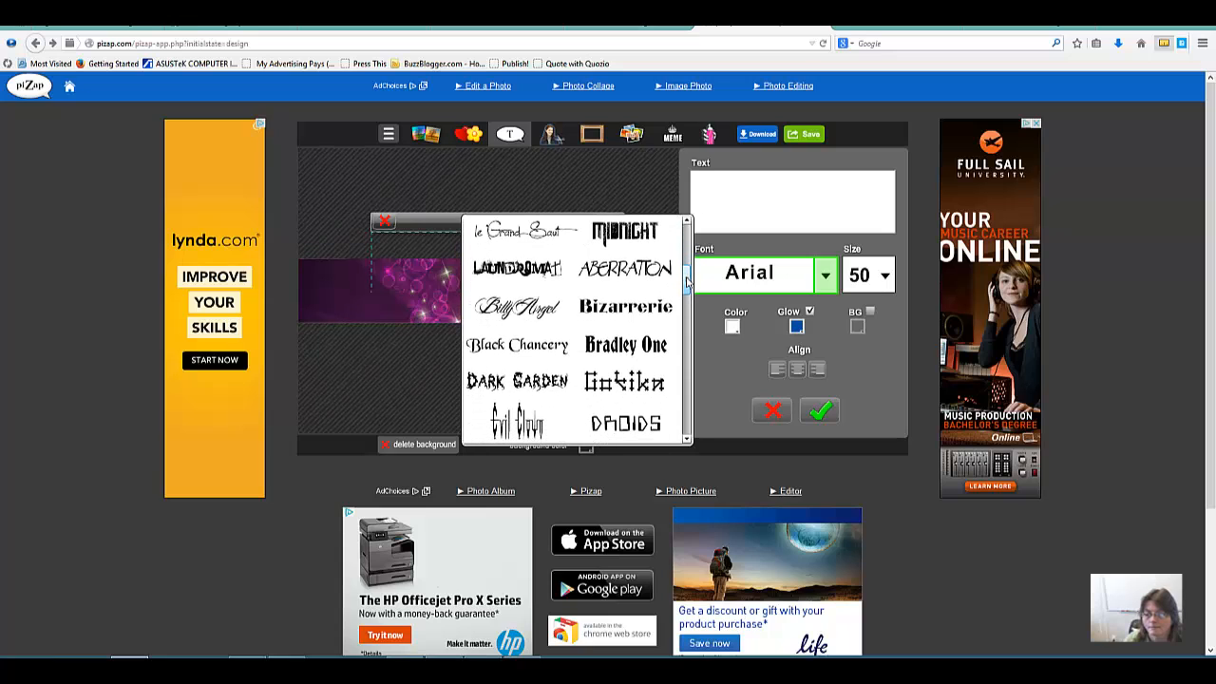
{"action": "left_click_drag", "start_coordinate": [687, 282], "coordinate": [686, 288]}
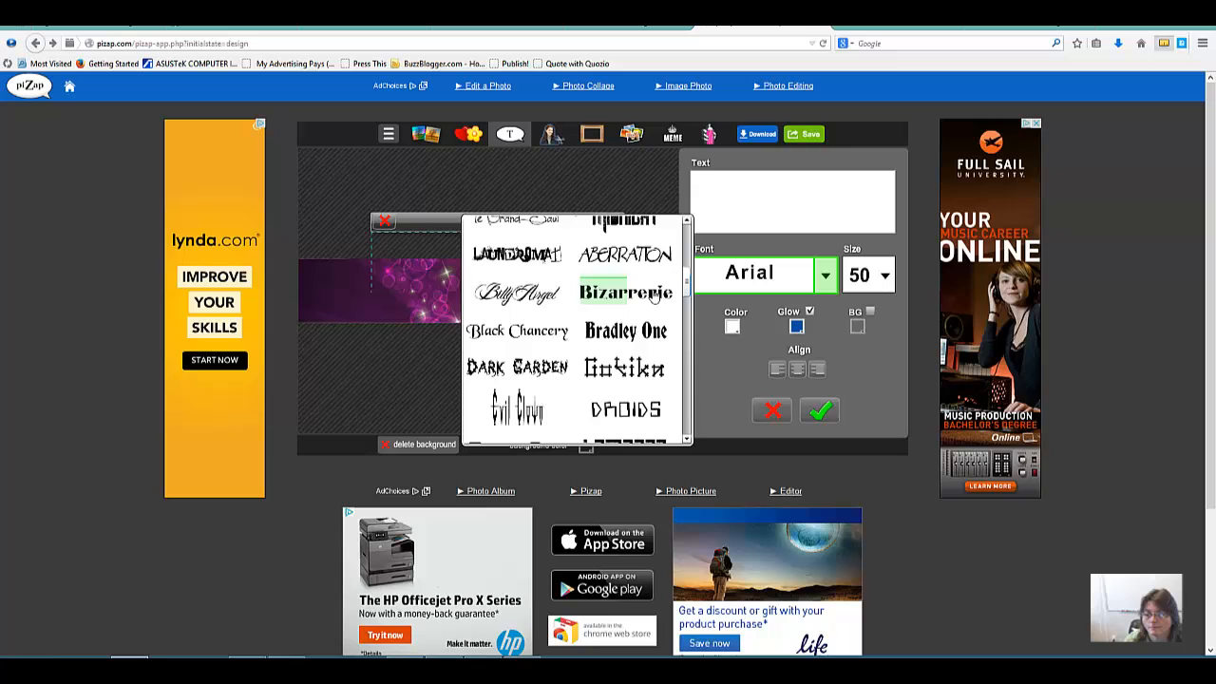
{"action": "left_click", "coordinate": [530, 302]}
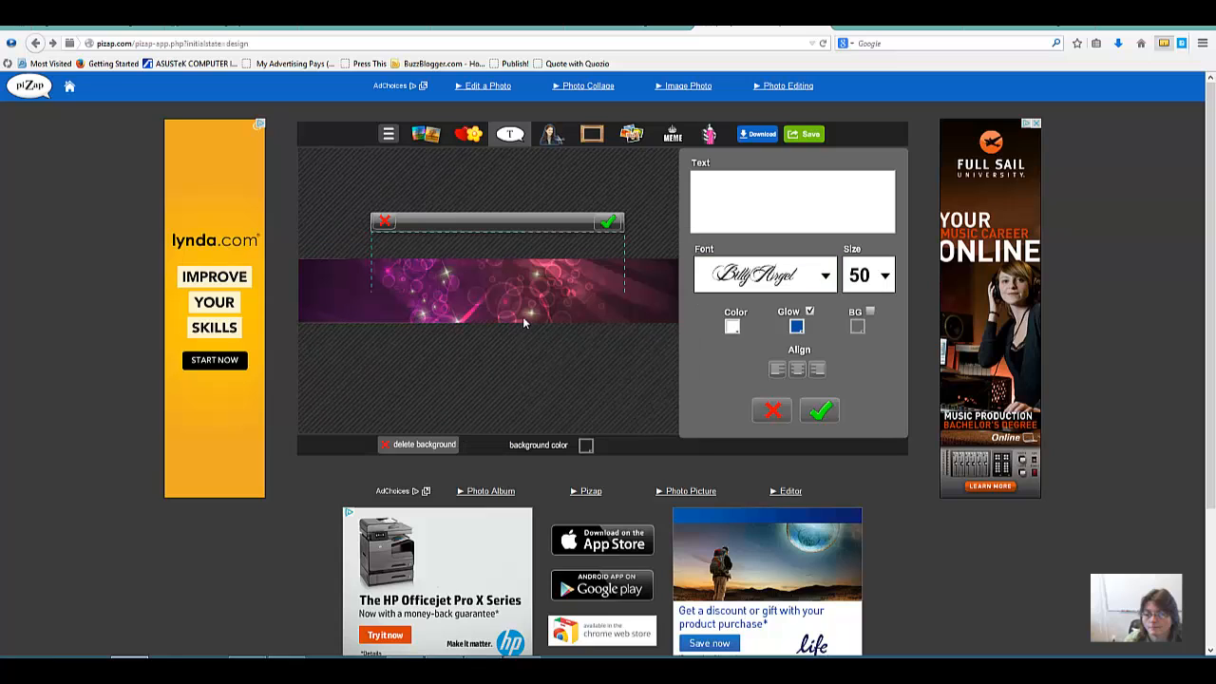
{"action": "left_click", "coordinate": [884, 275]}
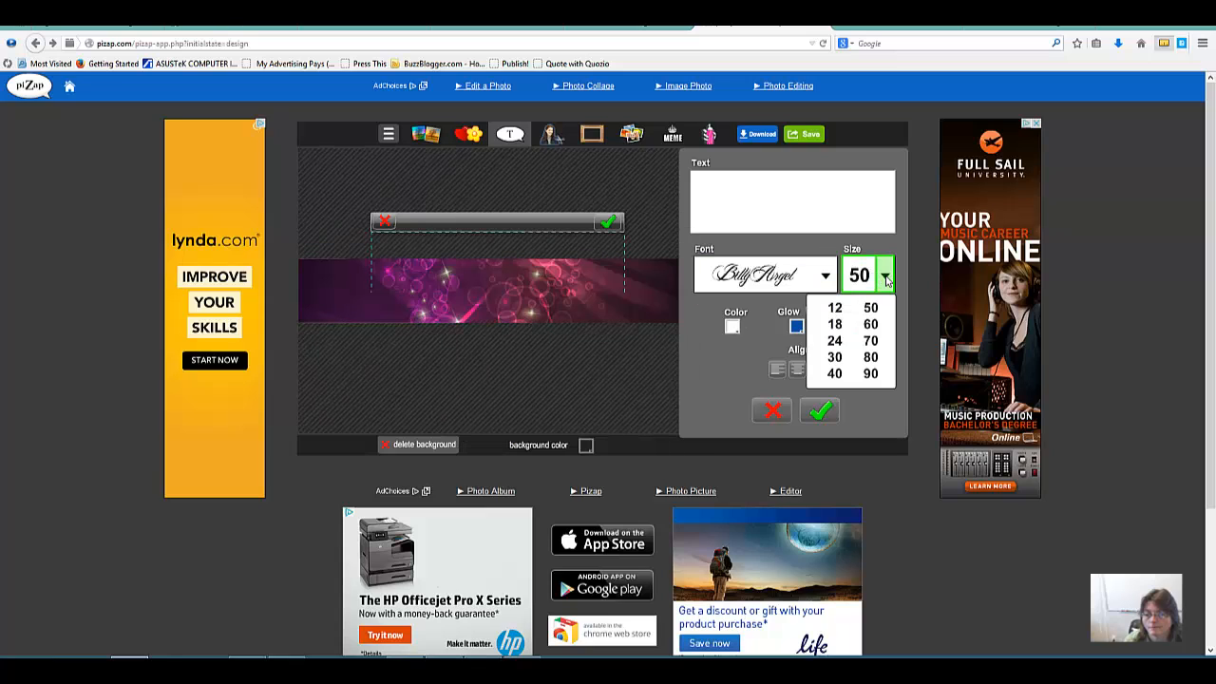
{"action": "left_click", "coordinate": [835, 358]}
Step: Try a black background behind the text element and turn it off again
{"action": "left_click", "coordinate": [713, 191]}
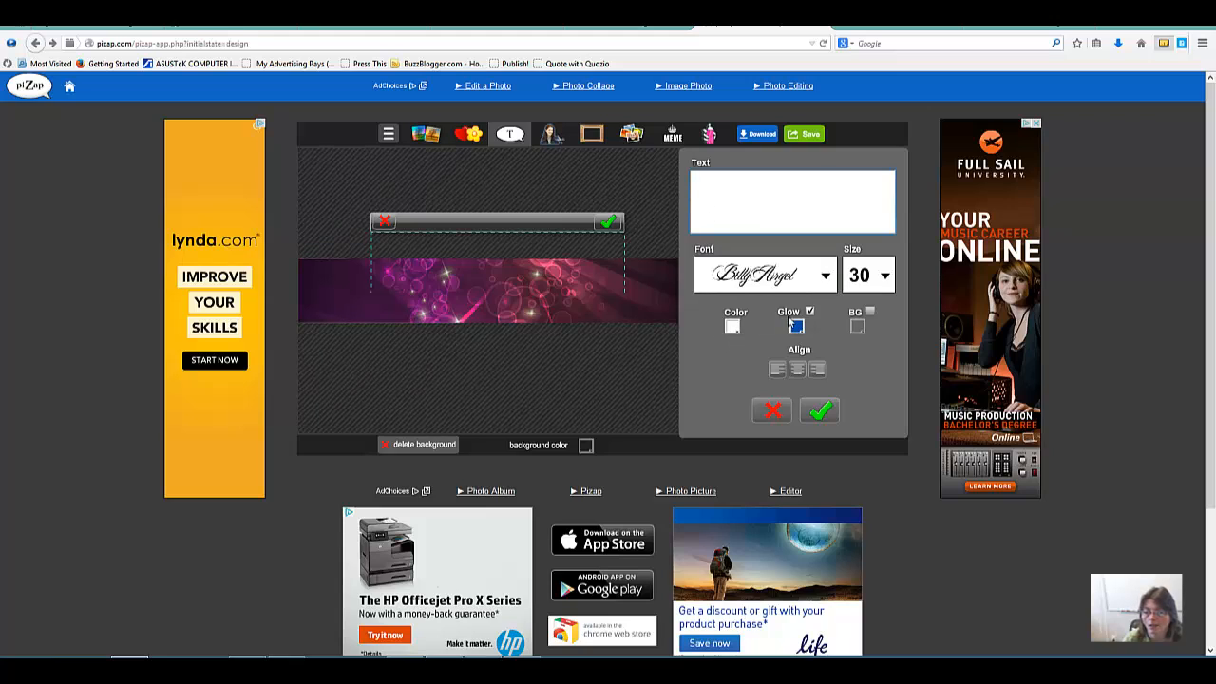
{"action": "left_click", "coordinate": [869, 313]}
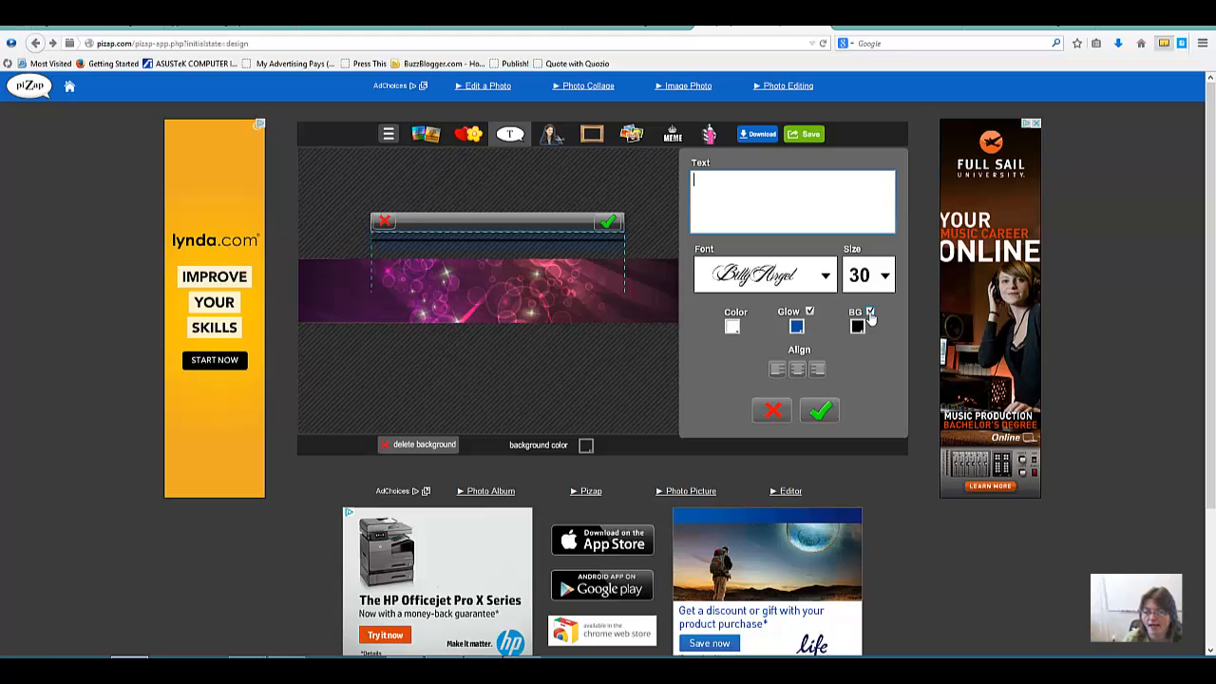
{"action": "left_click", "coordinate": [869, 314]}
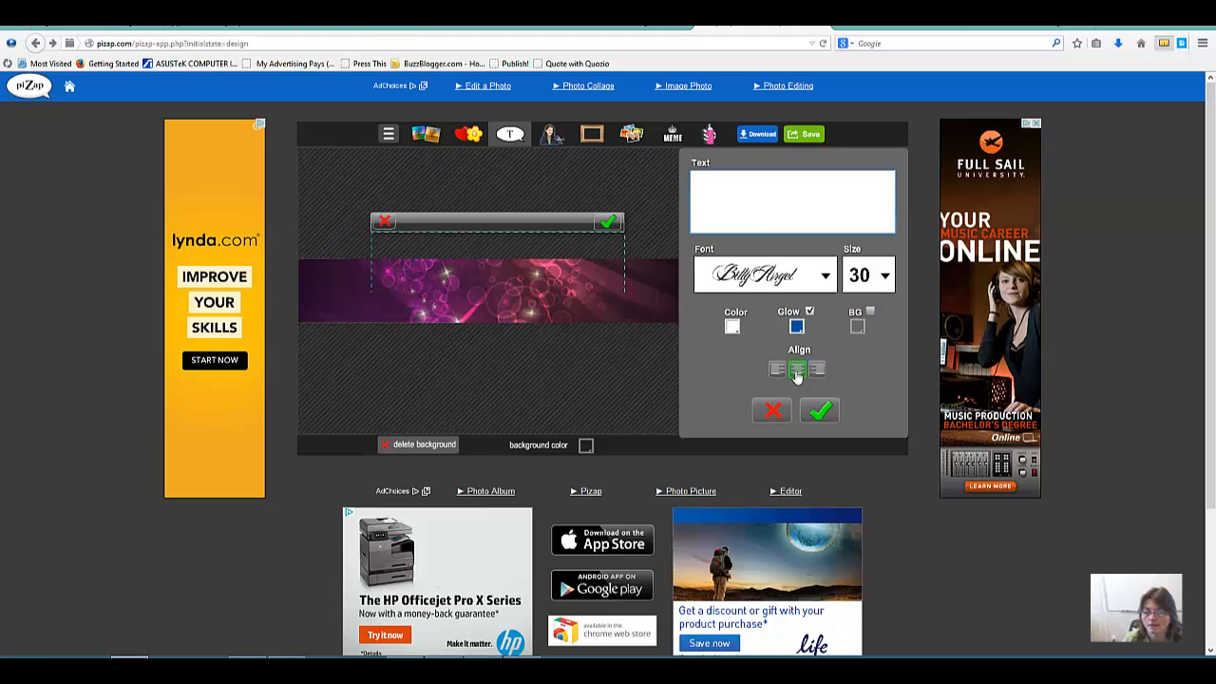
Step: Enter "Dare To Dream" as the wording of the text element
{"action": "left_click", "coordinate": [732, 211]}
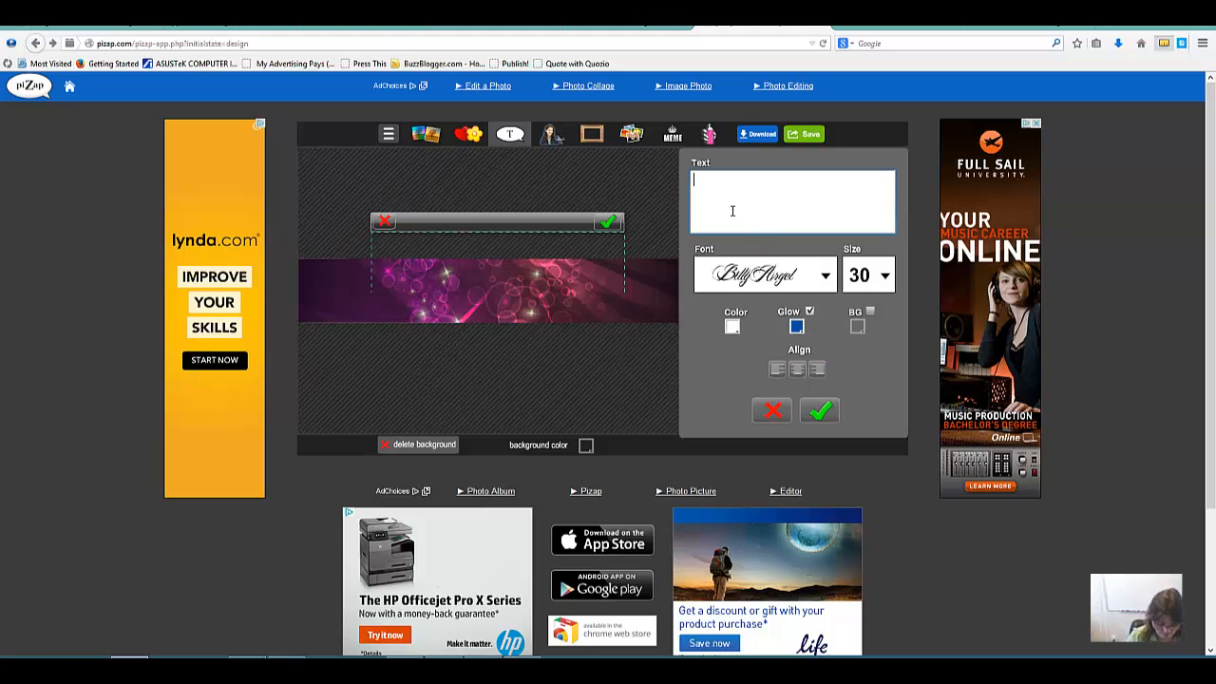
{"action": "type", "text": "Dac"}
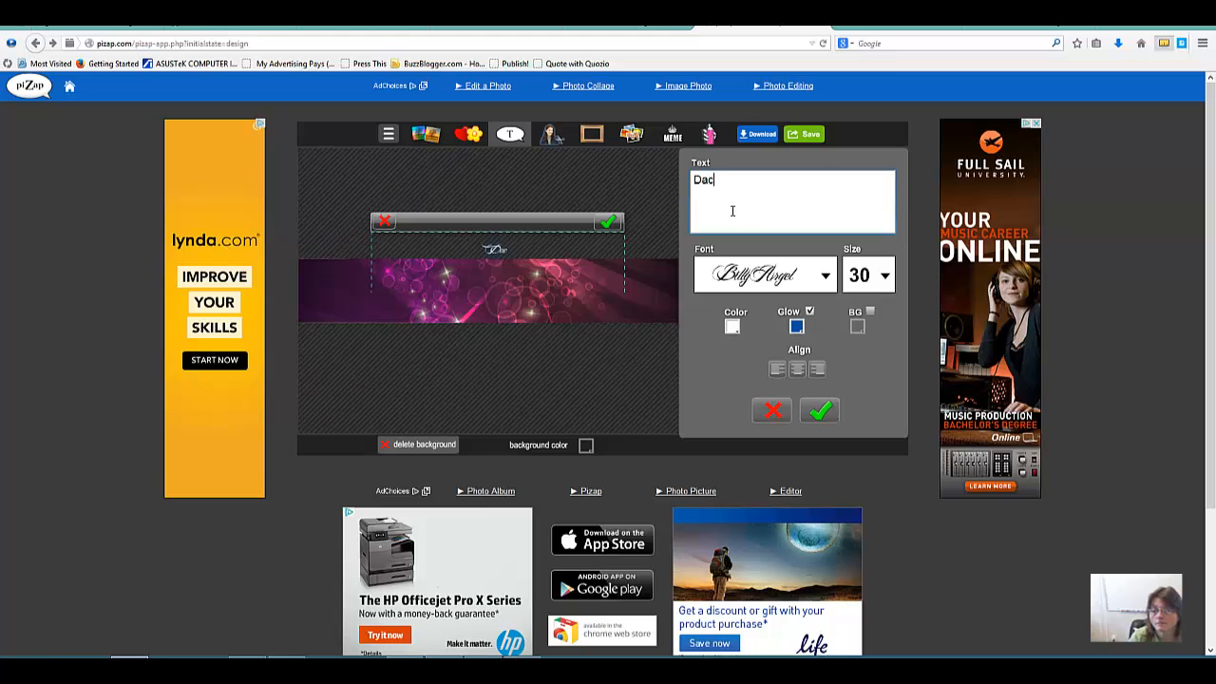
{"action": "type", "text": "re"}
{"action": "key", "text": "BackSpace"}
{"action": "key", "text": "BackSpace"}
{"action": "key", "text": "BackSpace"}
{"action": "key", "text": "BackSpace"}
{"action": "type", "text": "are To Dream"}
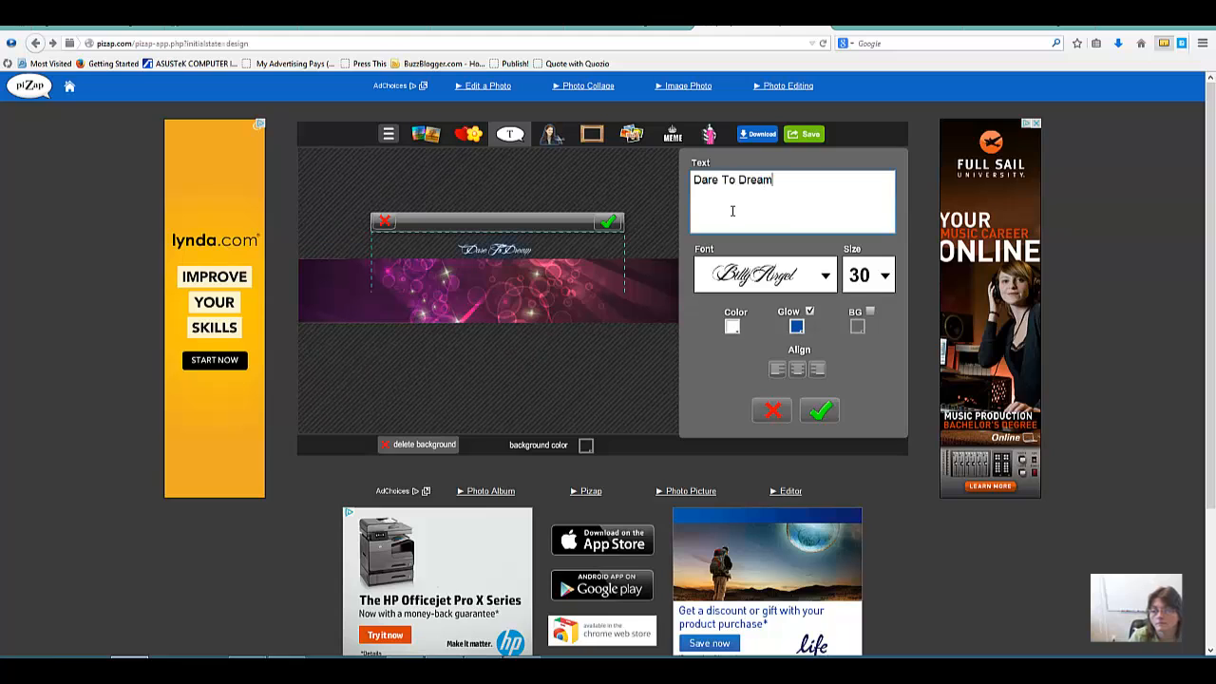
Step: Enlarge the "Dare To Dream" text by trying sizes 50 and 70 and settling on 80
{"action": "left_click", "coordinate": [886, 277]}
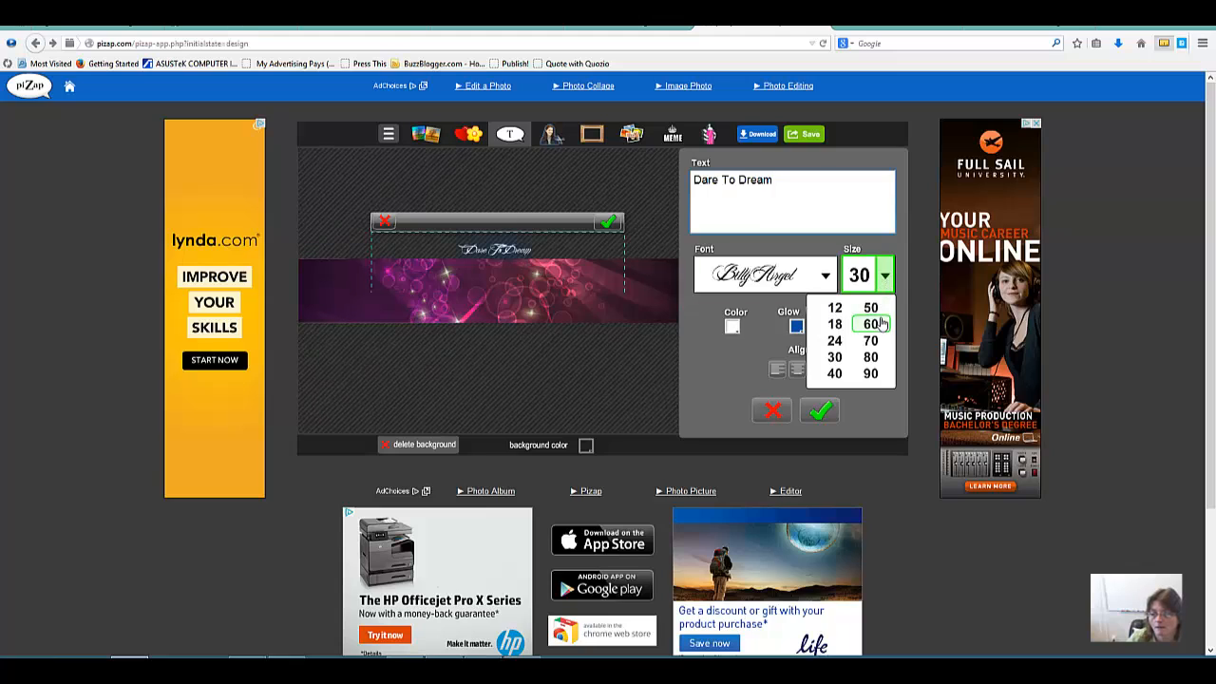
{"action": "left_click", "coordinate": [872, 309]}
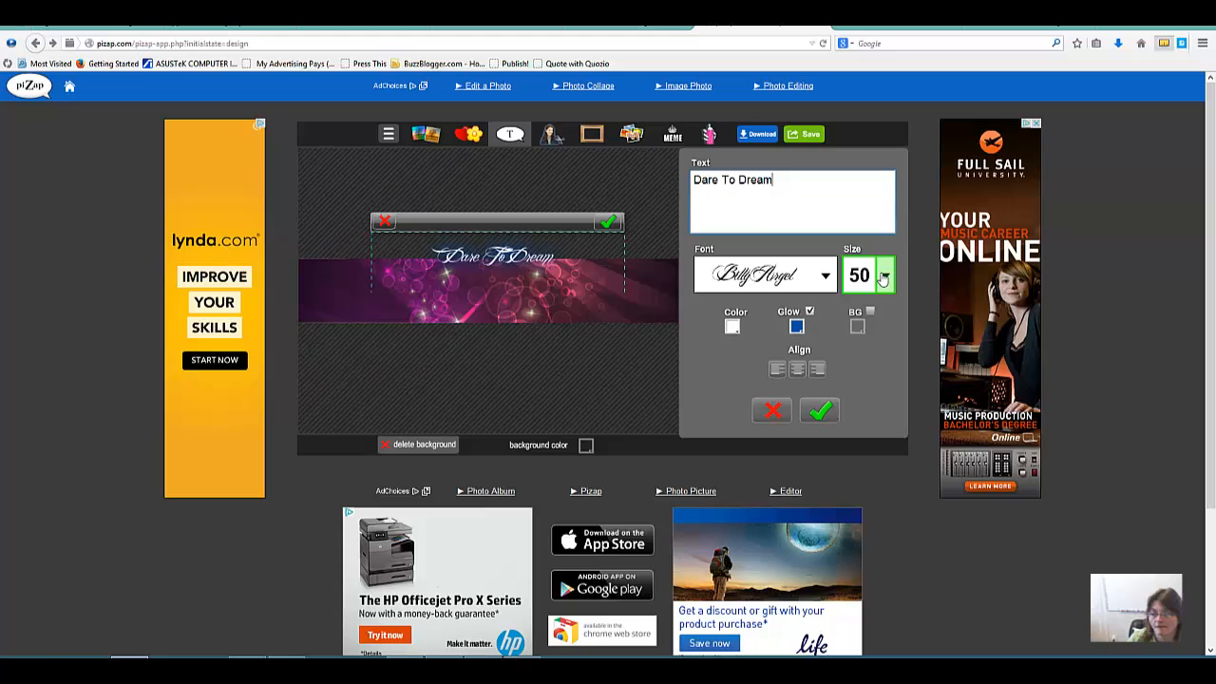
{"action": "left_click", "coordinate": [881, 275]}
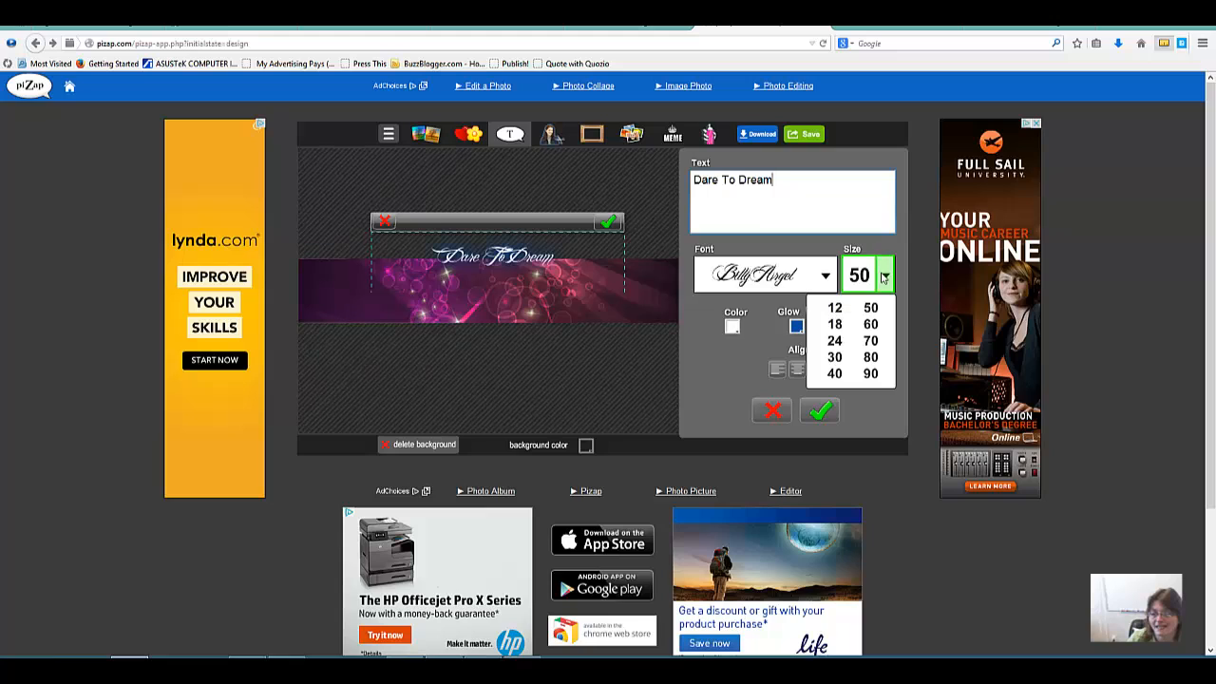
{"action": "left_click", "coordinate": [871, 341]}
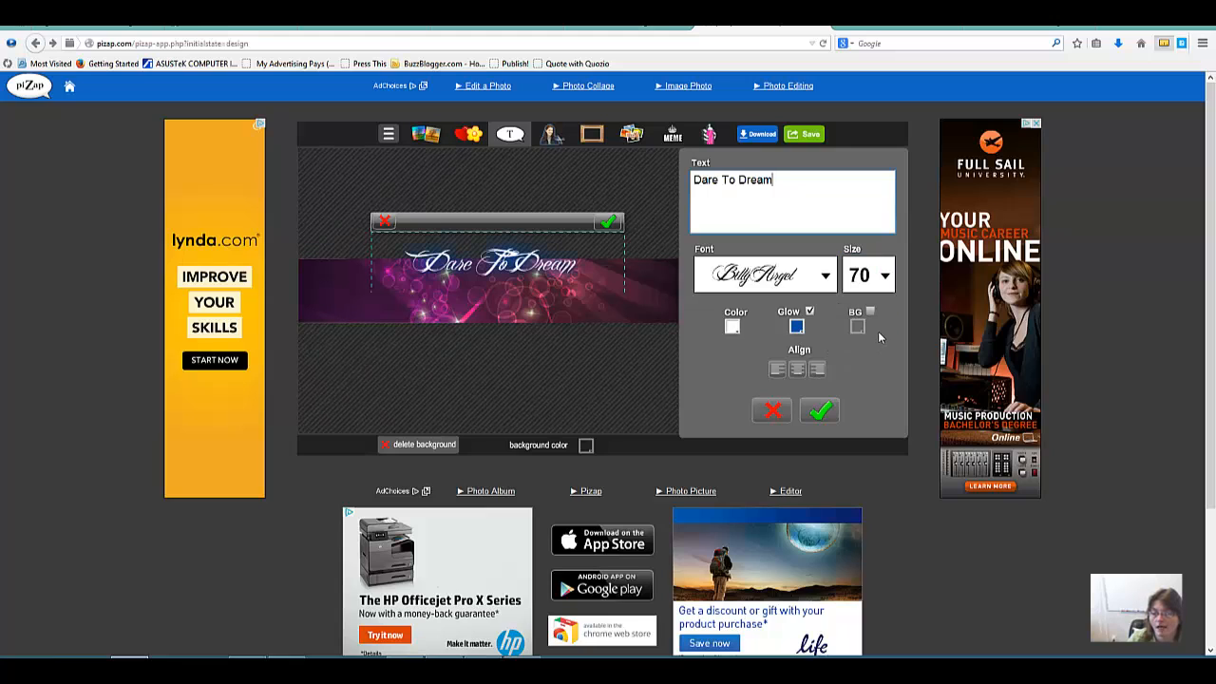
{"action": "left_click", "coordinate": [885, 276]}
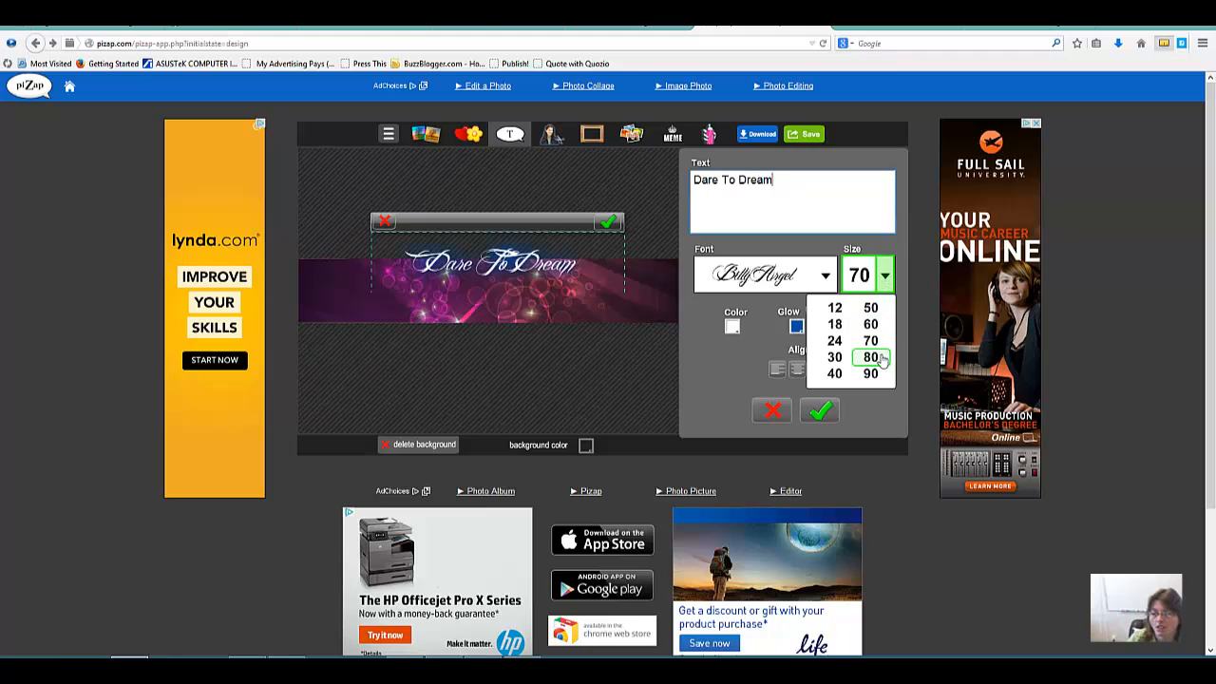
{"action": "left_click", "coordinate": [881, 357]}
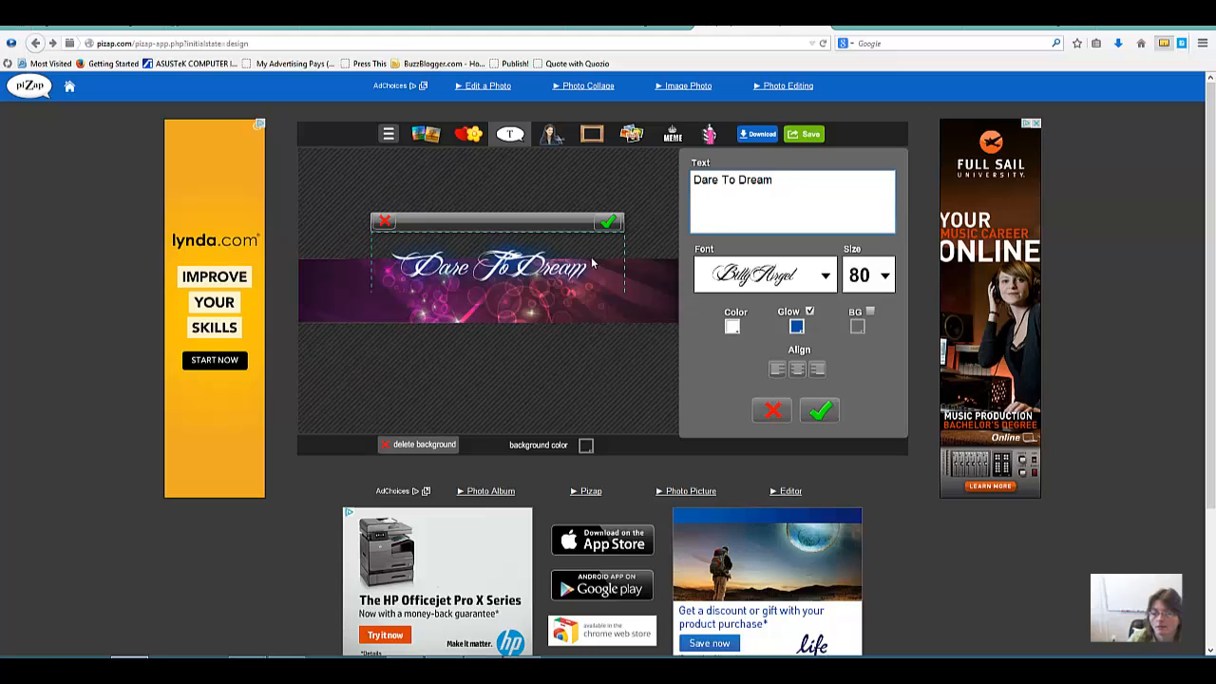
Step: Try the Dreamy font on the "Dare To Dream" text
{"action": "left_click", "coordinate": [825, 277]}
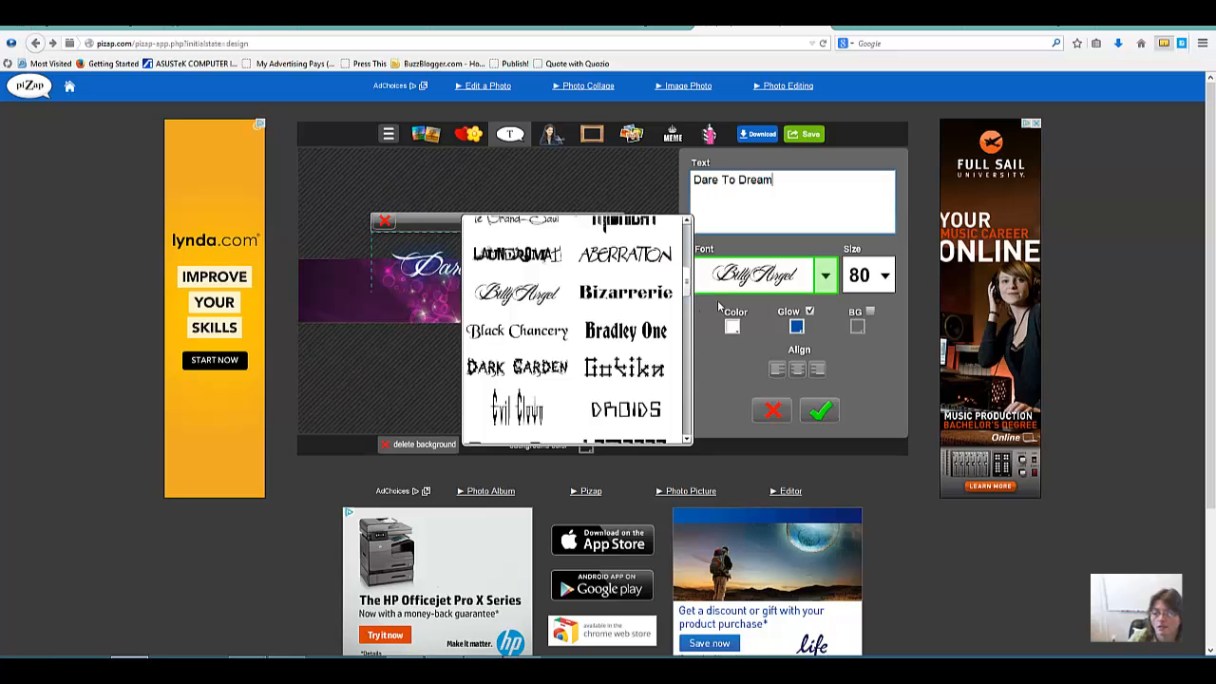
{"action": "left_click_drag", "start_coordinate": [687, 290], "coordinate": [685, 369]}
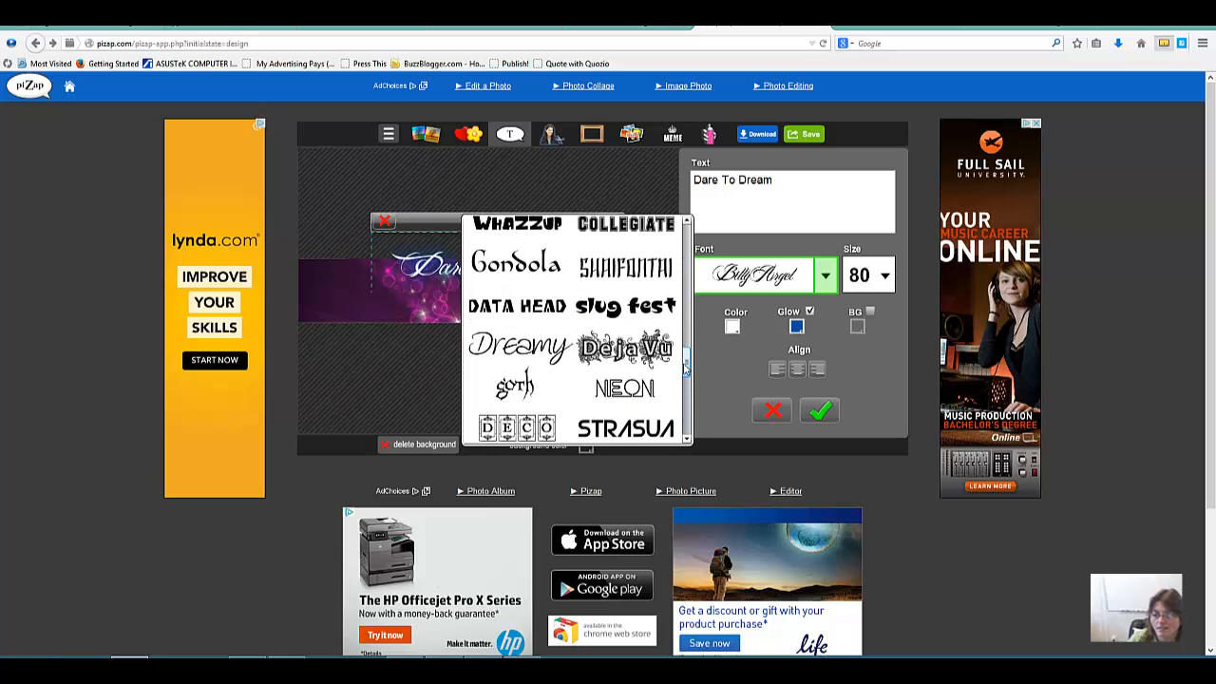
{"action": "left_click", "coordinate": [530, 356]}
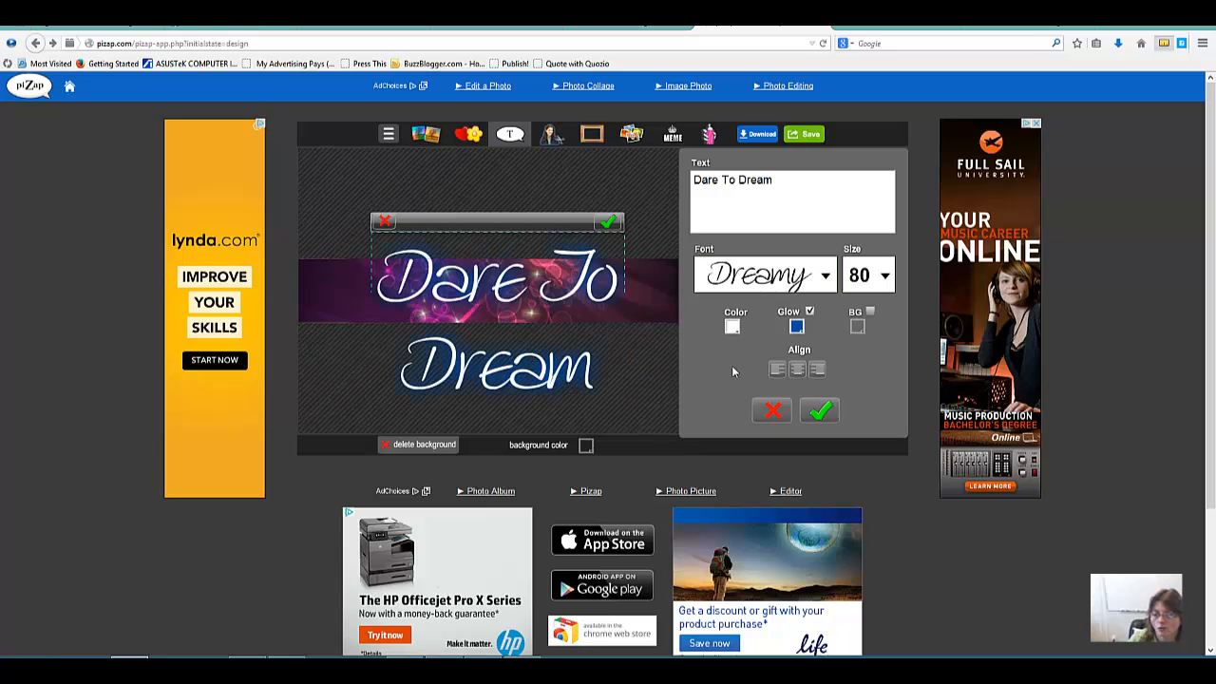
Step: Change the "Dare To Dream" text to the Bleeding Heart font at size 50, keeping the wording free of stray letters
{"action": "left_click", "coordinate": [826, 281]}
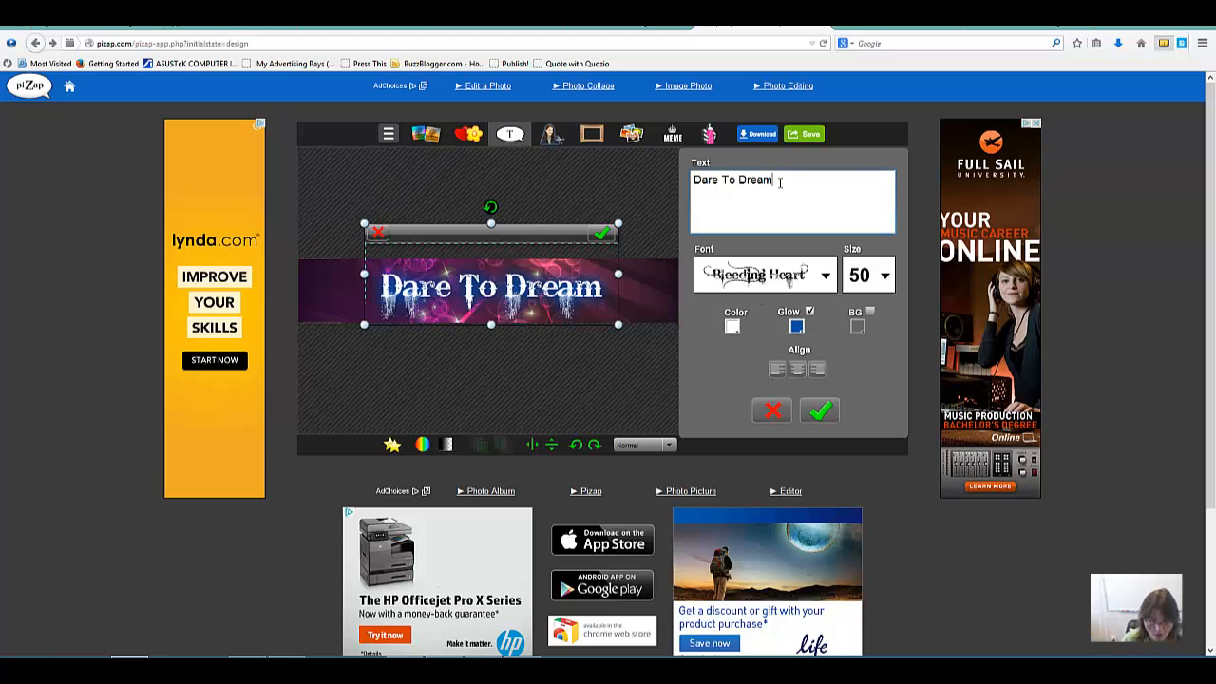
{"action": "type", "text": "bb"}
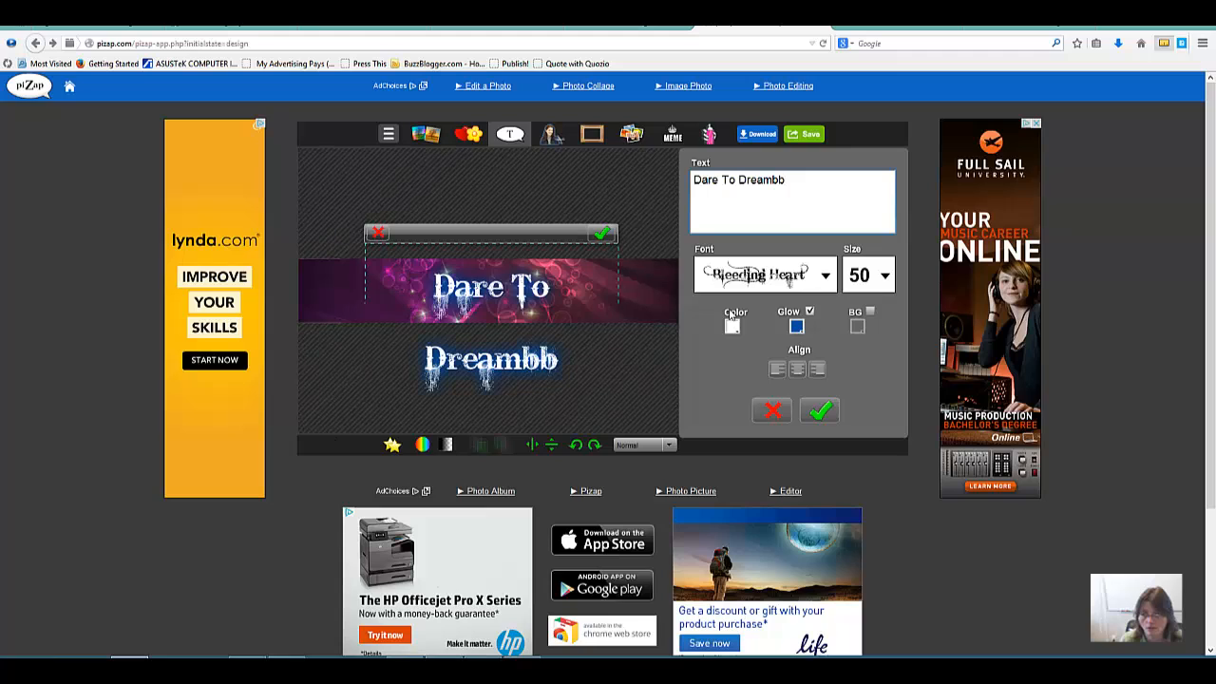
{"action": "key", "text": "BackSpace"}
{"action": "key", "text": "BackSpace"}
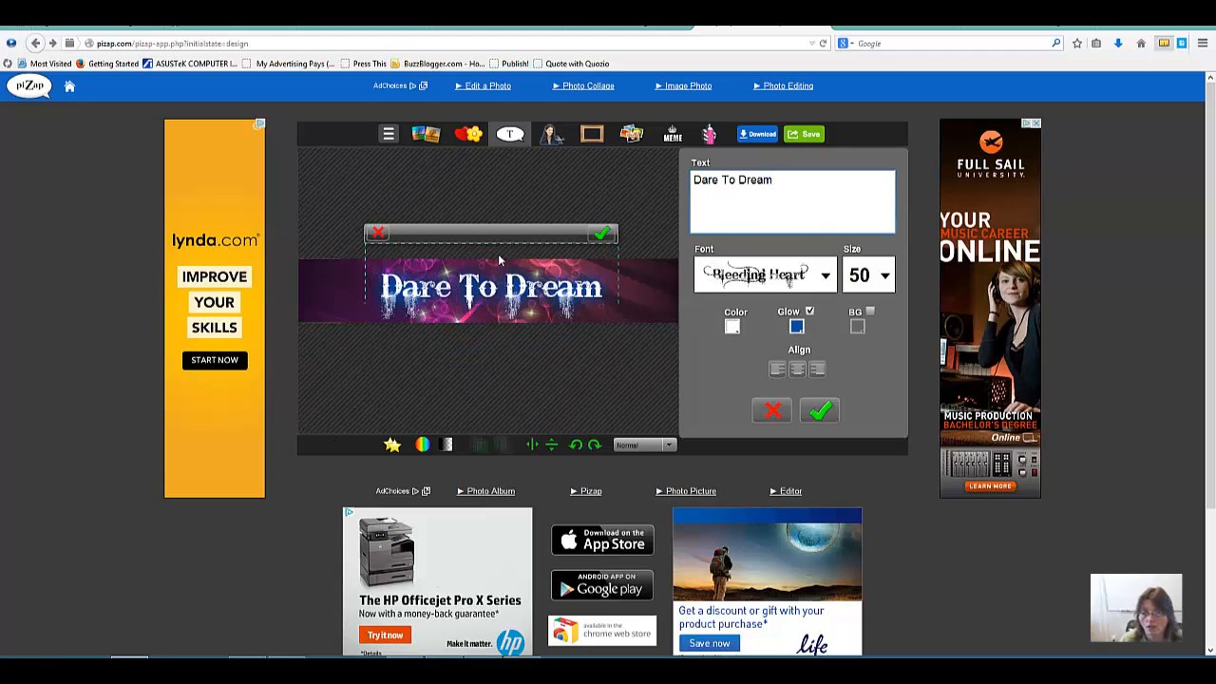
Step: Move the "Dare To Dream" text slightly up and to the right on the banner and accept its placement
{"action": "left_click", "coordinate": [461, 237]}
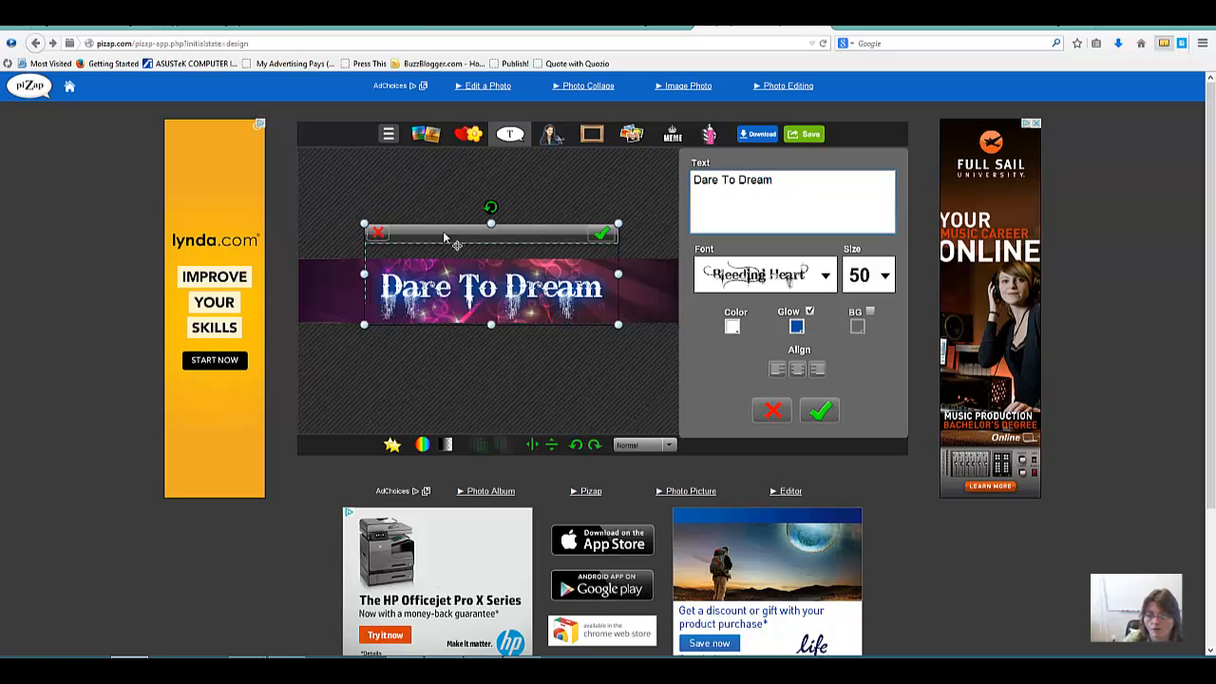
{"action": "left_click_drag", "start_coordinate": [515, 231], "coordinate": [556, 224]}
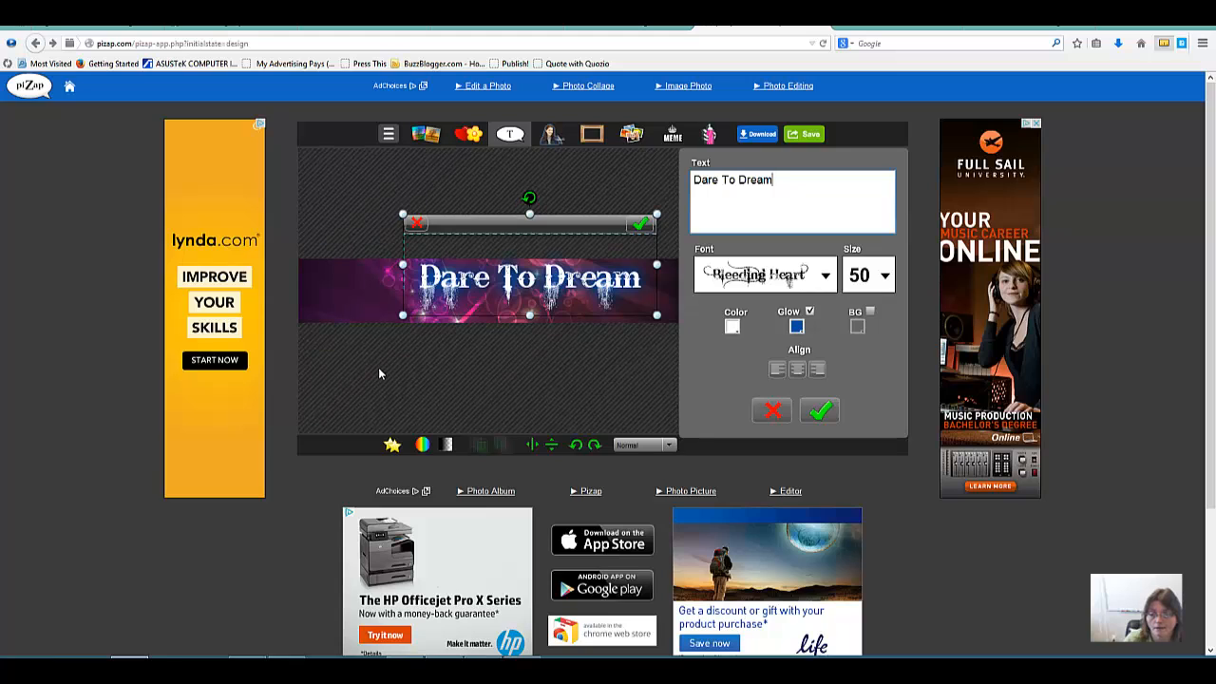
{"action": "left_click", "coordinate": [642, 225]}
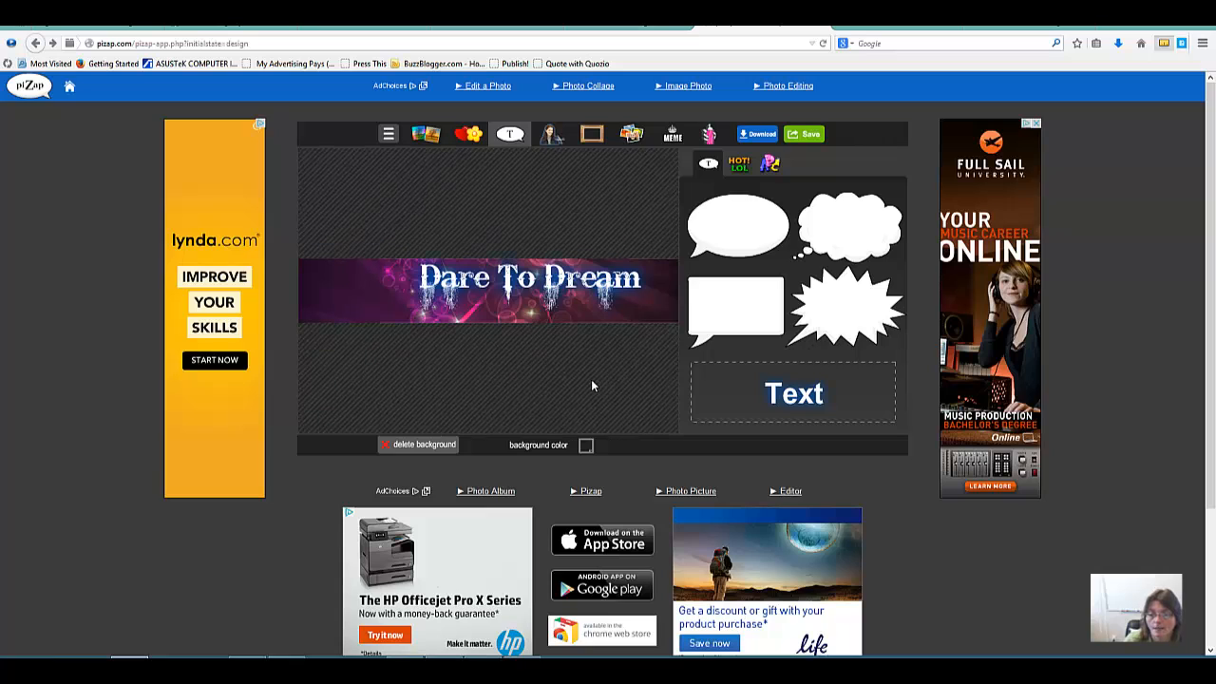
Step: Add a new text element to the banner and set its font to Arial
{"action": "left_click", "coordinate": [793, 408]}
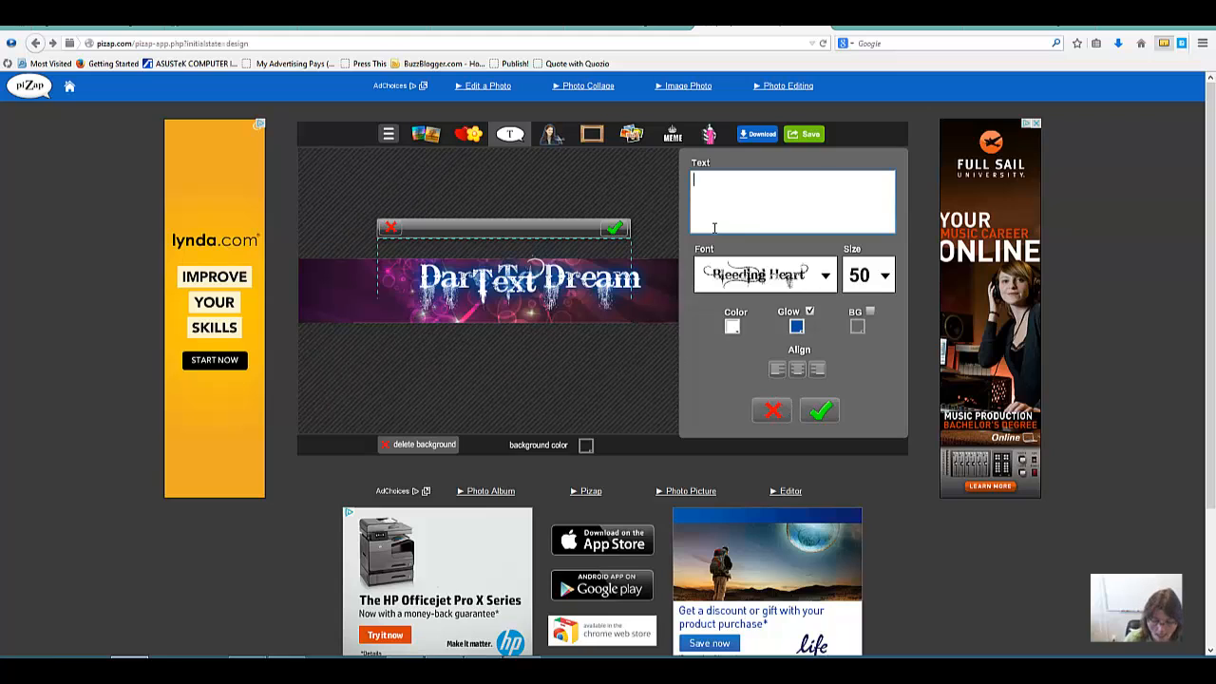
{"action": "left_click", "coordinate": [825, 278]}
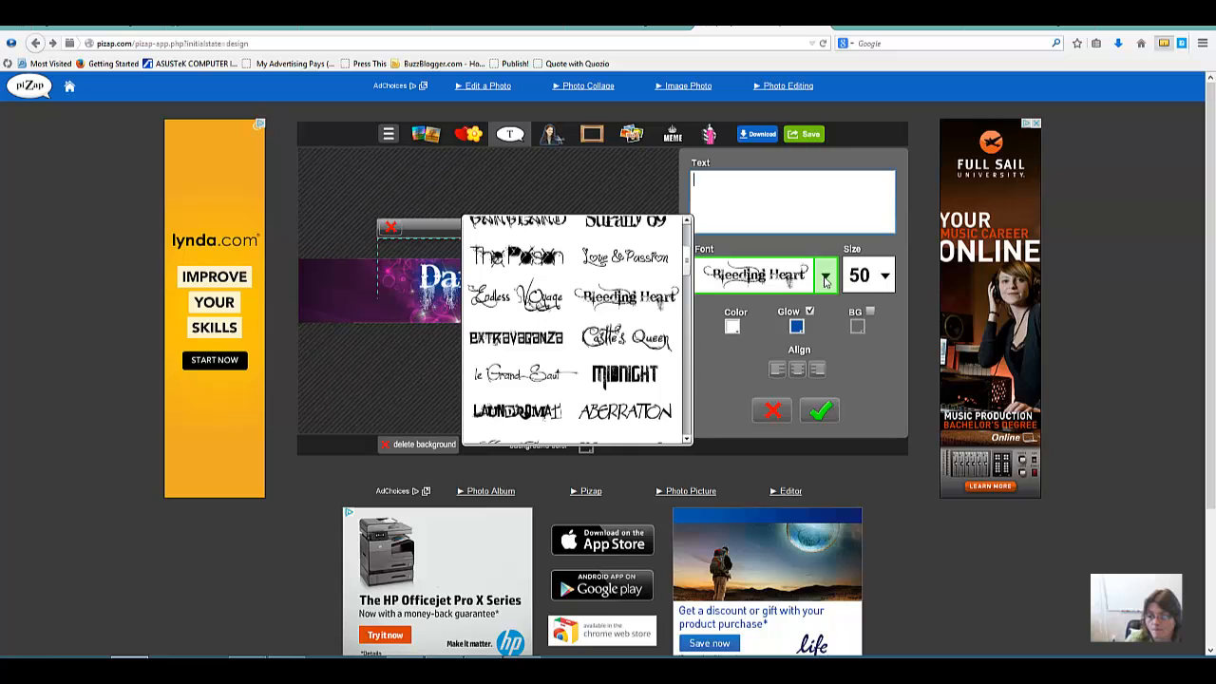
{"action": "left_click", "coordinate": [687, 342]}
{"action": "left_click", "coordinate": [687, 342]}
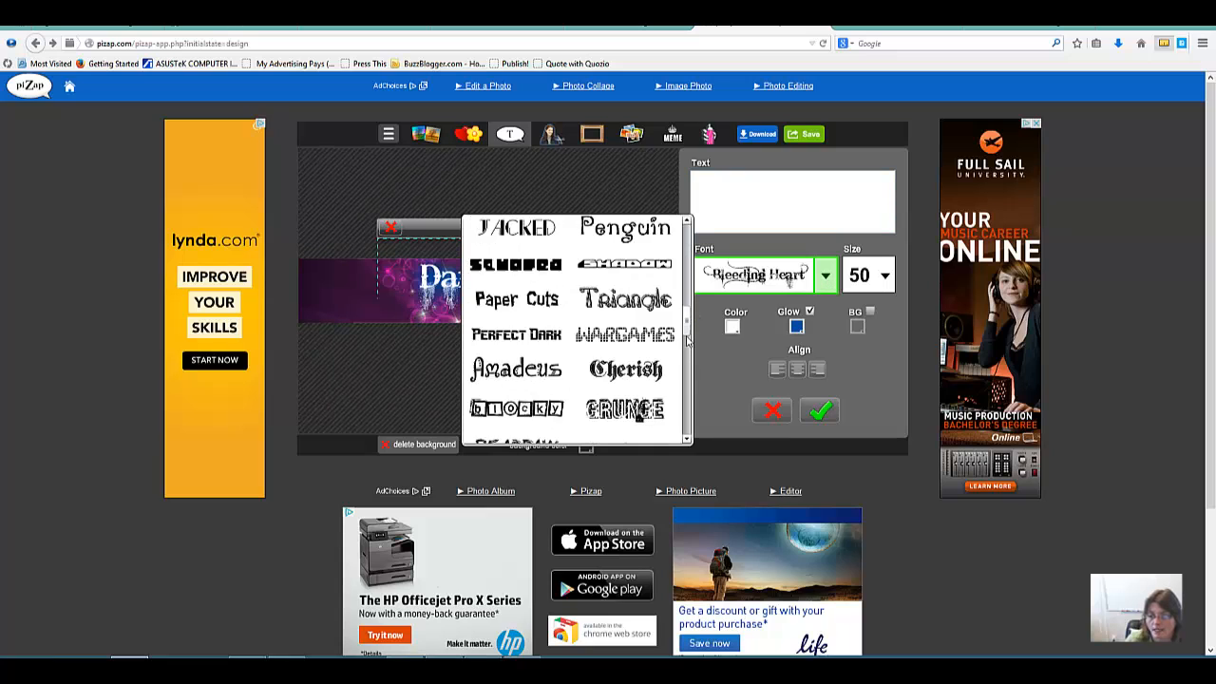
{"action": "left_click", "coordinate": [686, 342]}
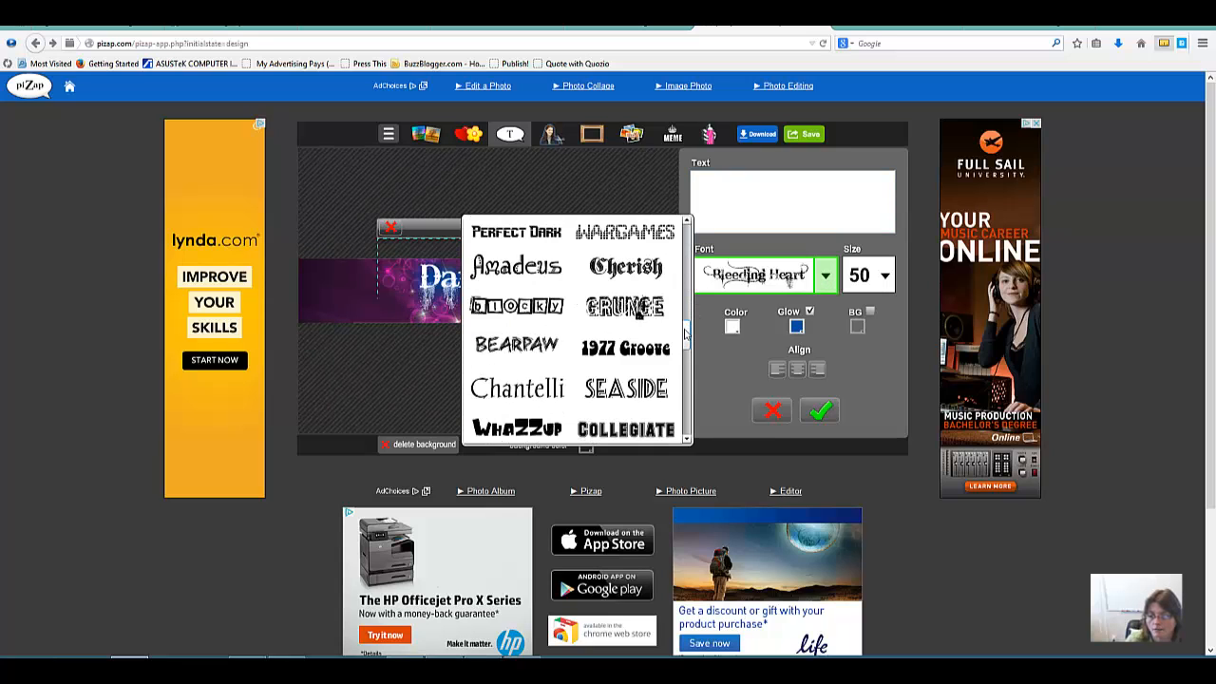
{"action": "left_click_drag", "start_coordinate": [687, 332], "coordinate": [689, 239]}
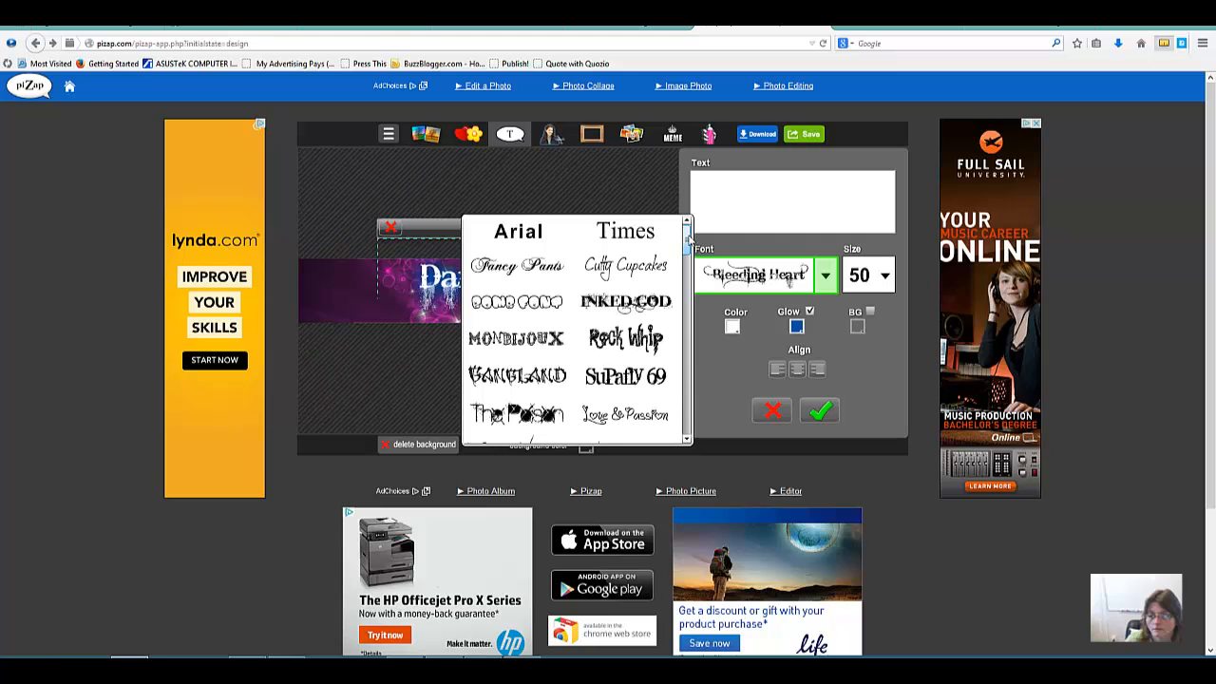
{"action": "left_click", "coordinate": [518, 231]}
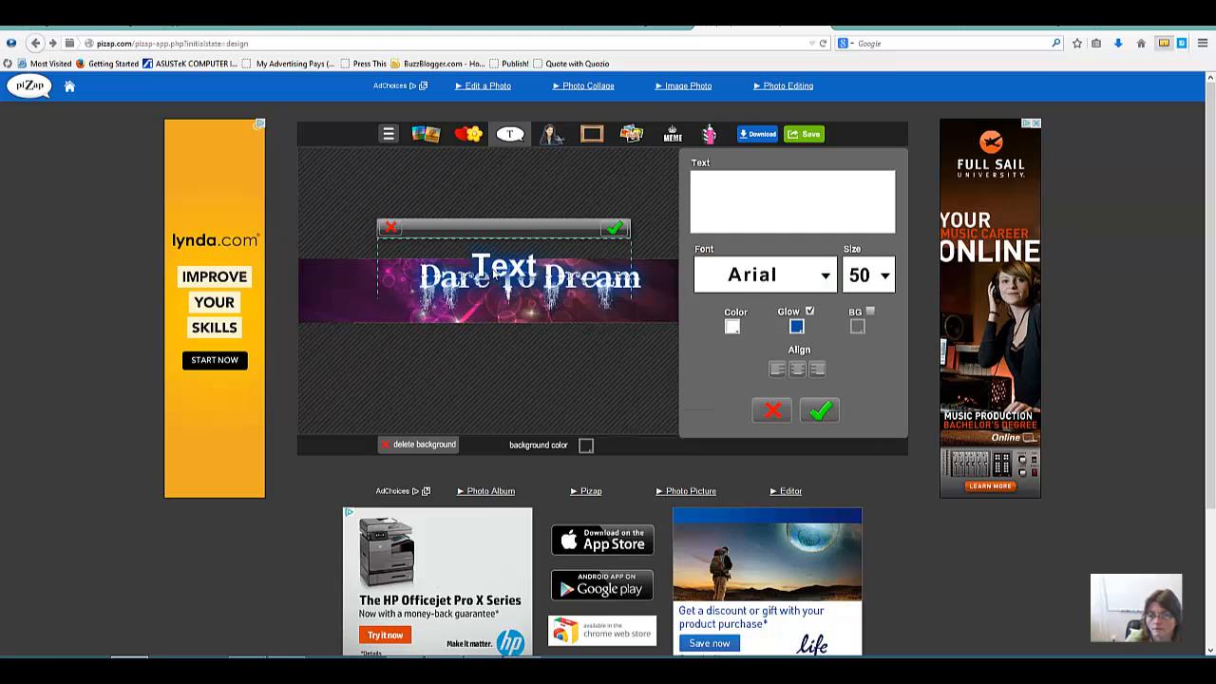
Step: Enter the personal website address as the new text and set its size to 18
{"action": "left_click", "coordinate": [708, 183]}
{"action": "type", "text": "www"}
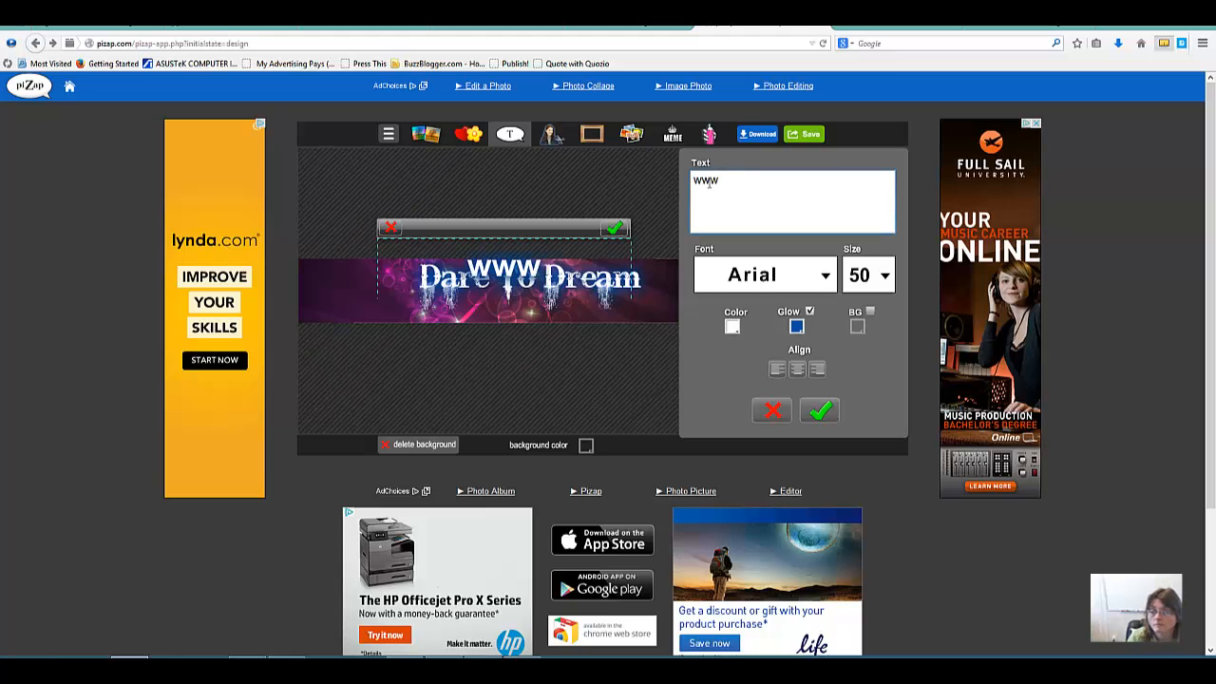
{"action": "type", "text": ".suc"}
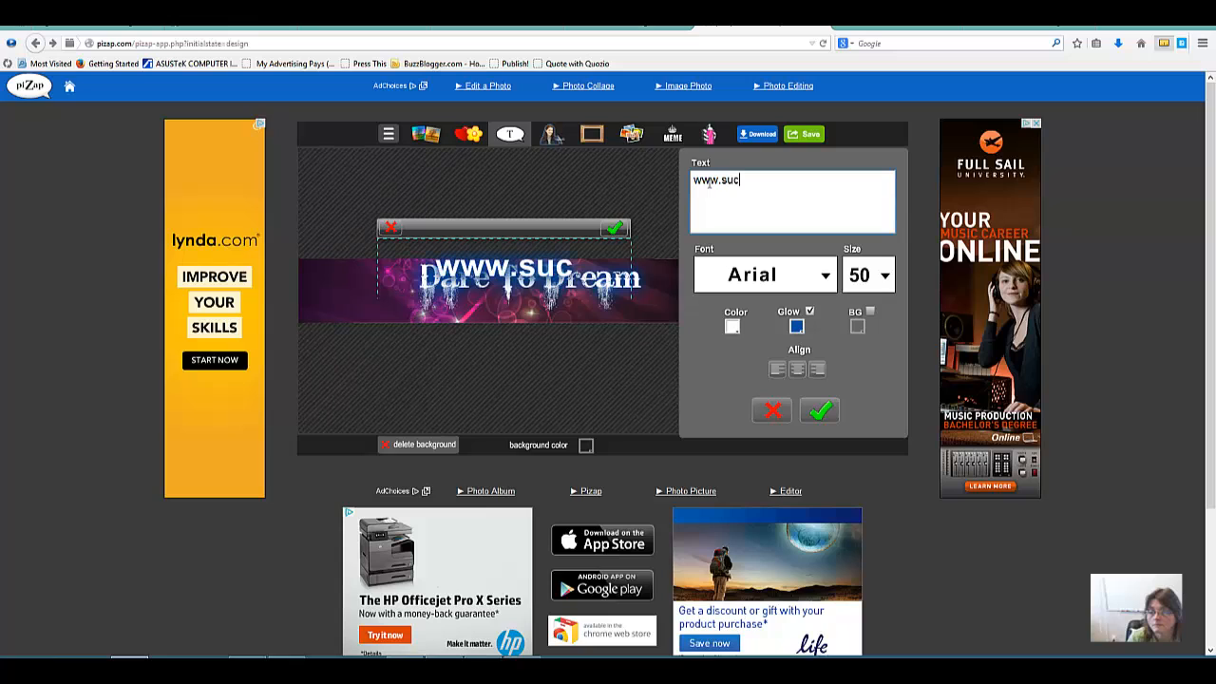
{"action": "type", "text": "cess.teresak"}
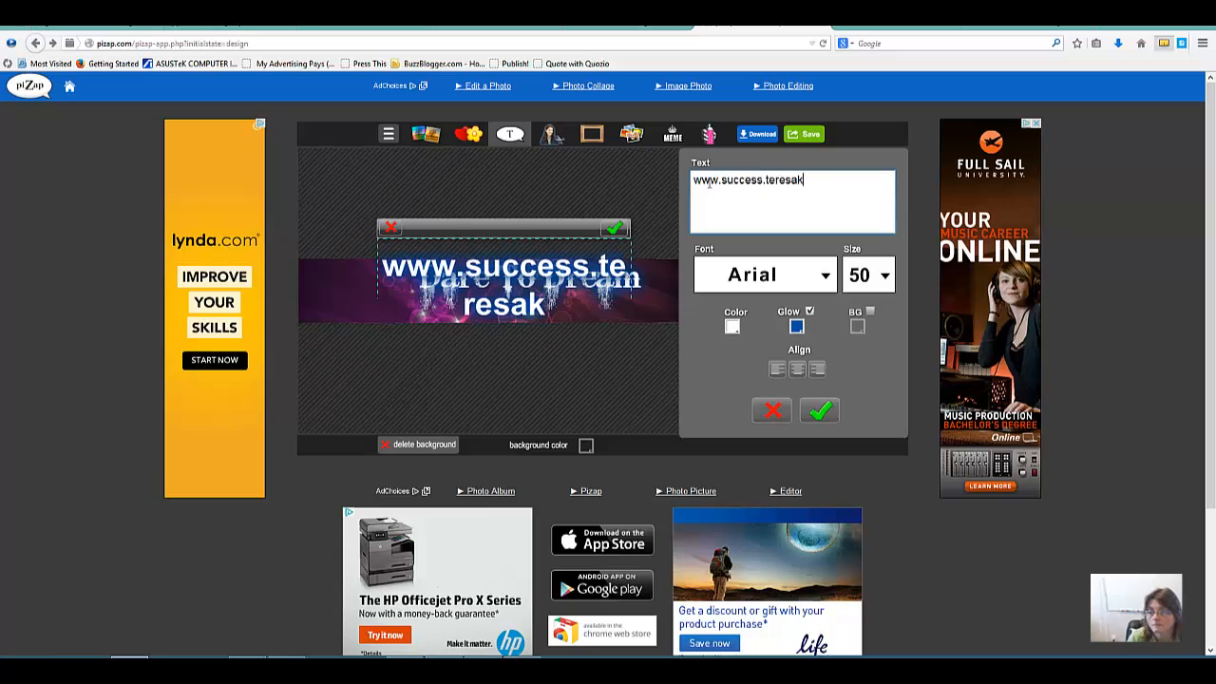
{"action": "type", "text": "eiser.com"}
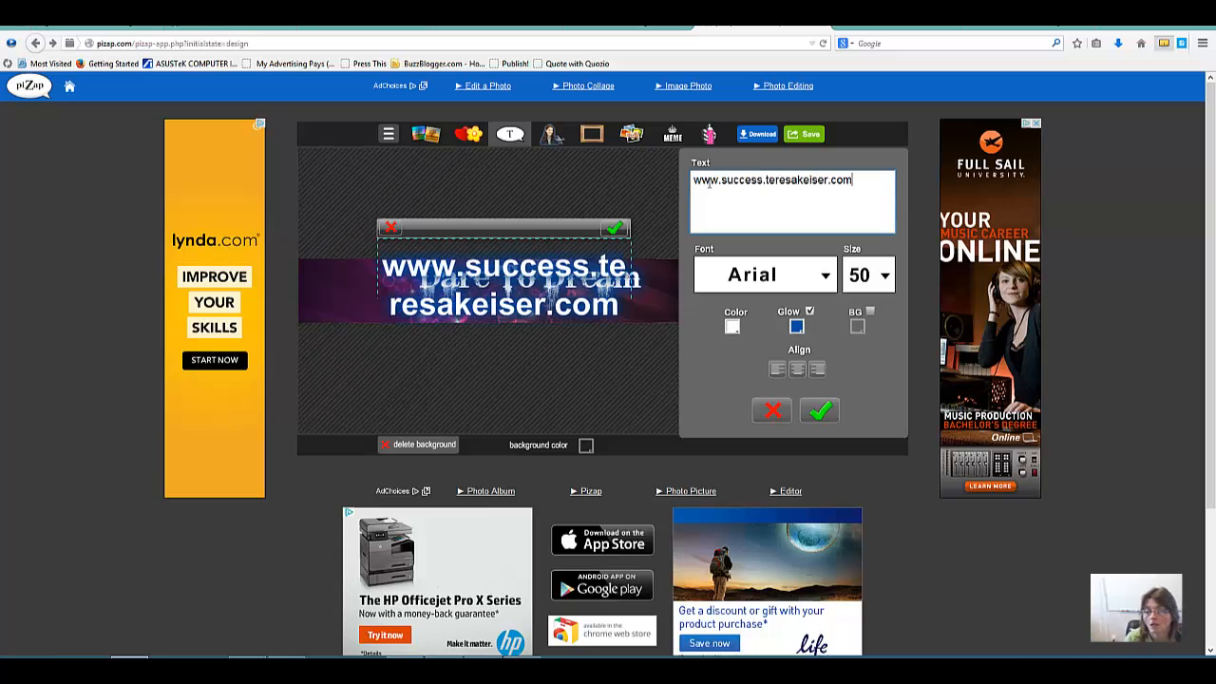
{"action": "left_click", "coordinate": [884, 277]}
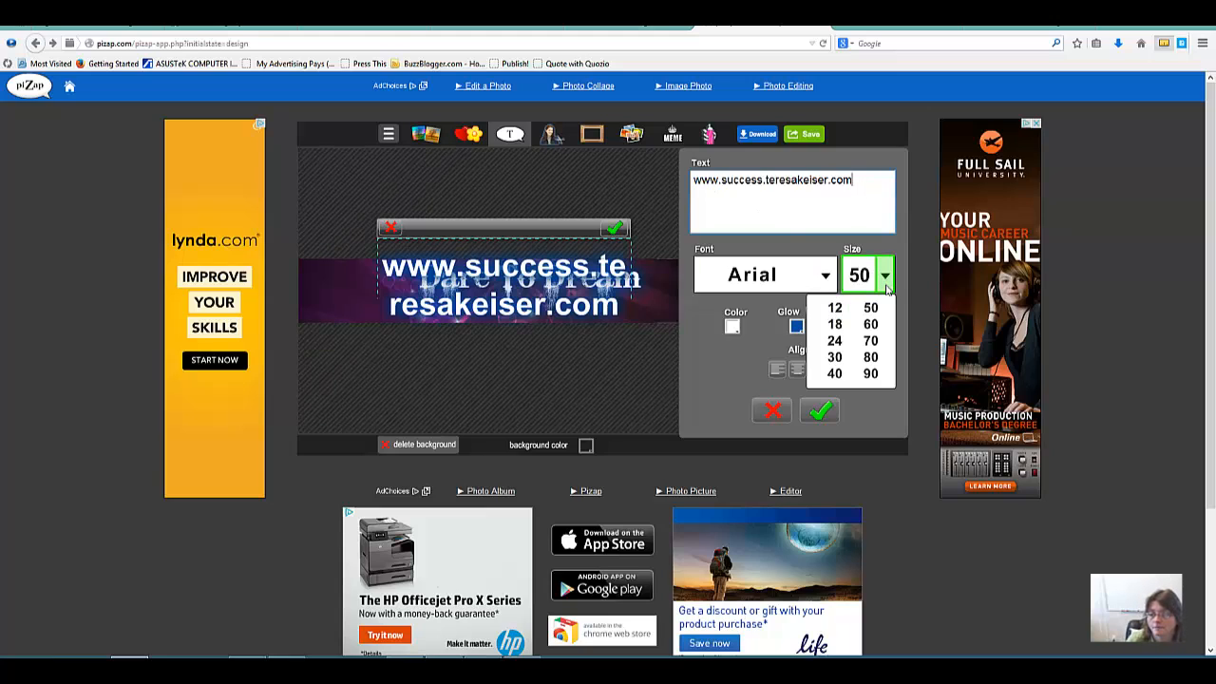
{"action": "left_click", "coordinate": [835, 324]}
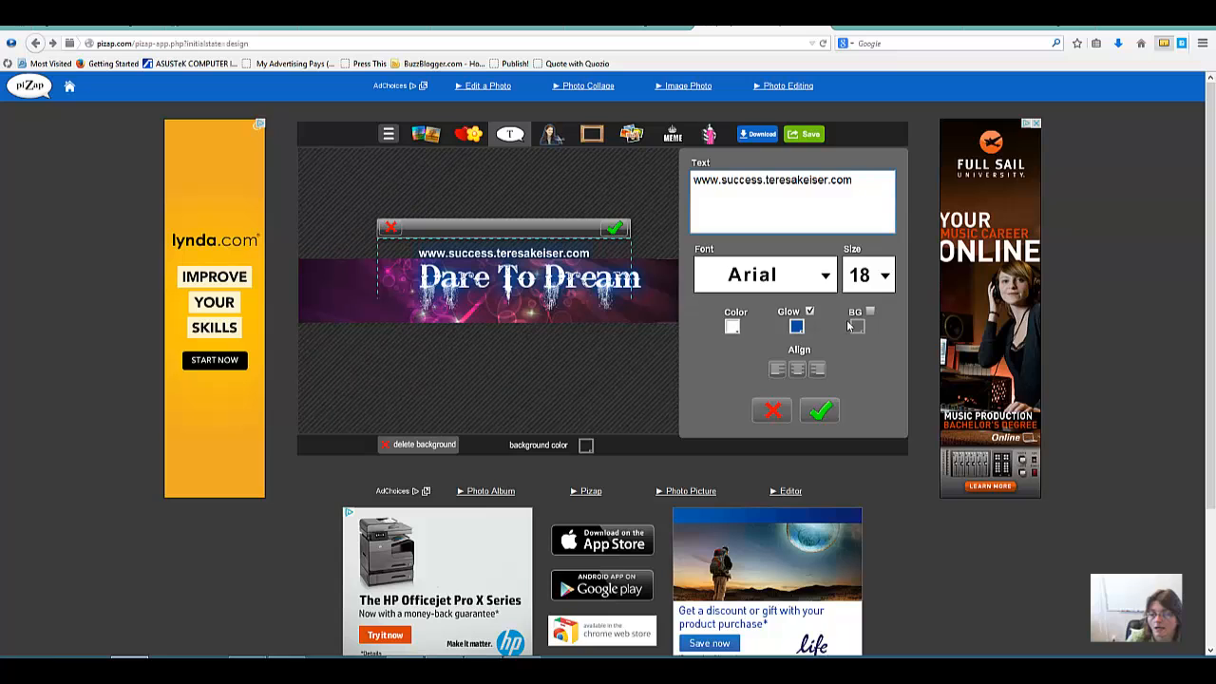
Step: Move the website address just below "Dare To Dream" on the banner and accept its placement
{"action": "left_click", "coordinate": [531, 228]}
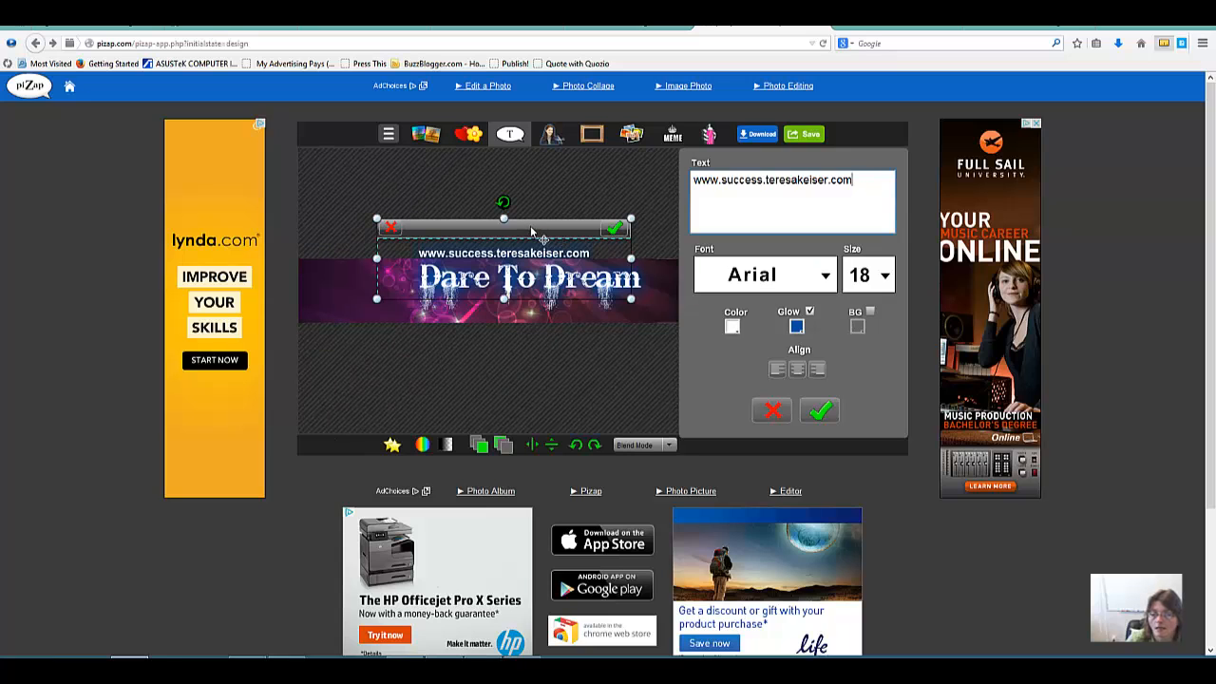
{"action": "left_click_drag", "start_coordinate": [530, 225], "coordinate": [568, 279]}
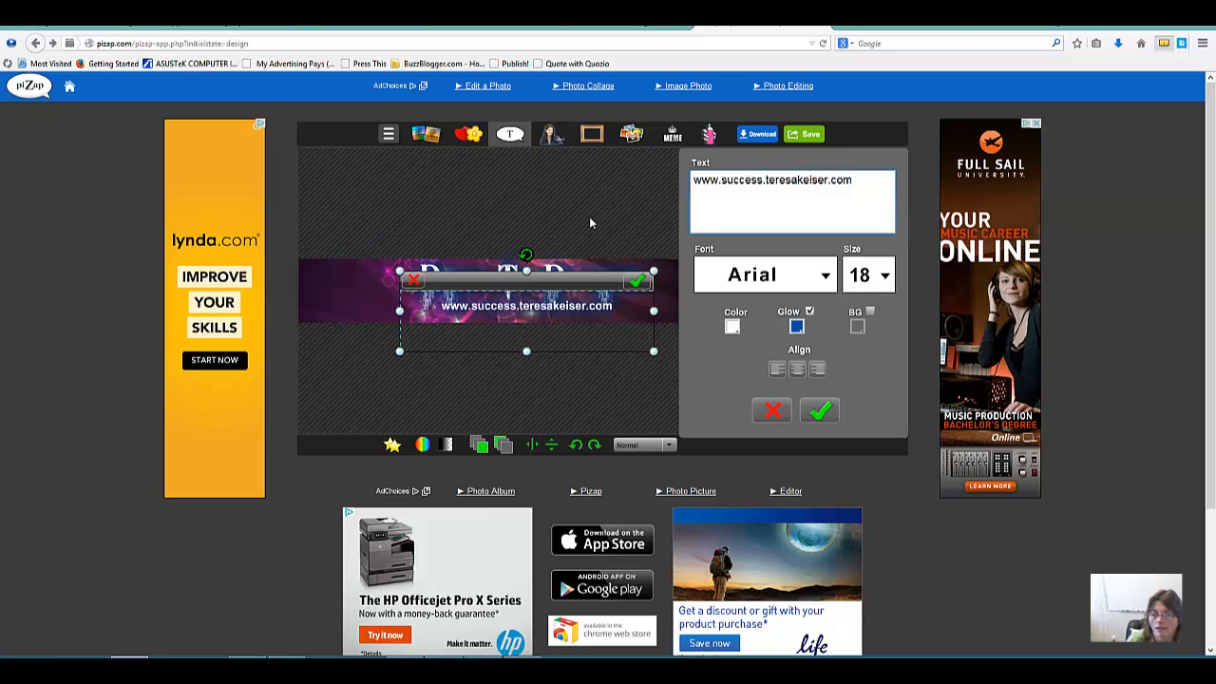
{"action": "left_click", "coordinate": [636, 281]}
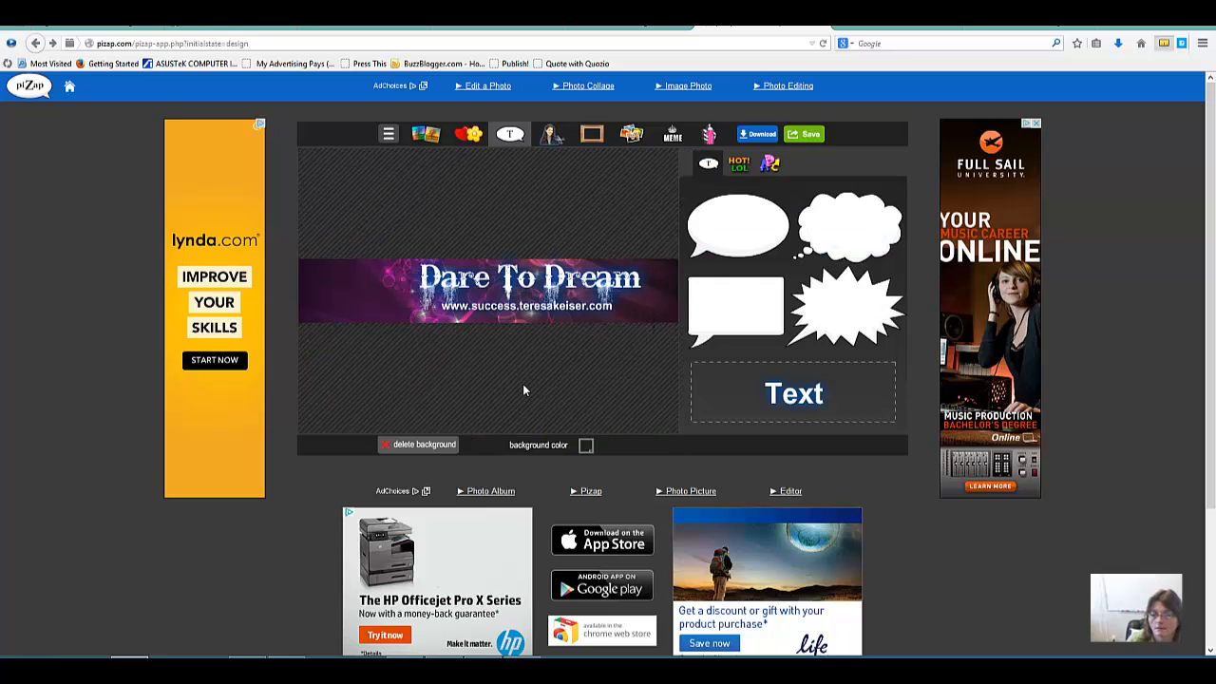
Step: Examine the photo source options of the Cut Out Tool and close it
{"action": "left_click", "coordinate": [551, 136]}
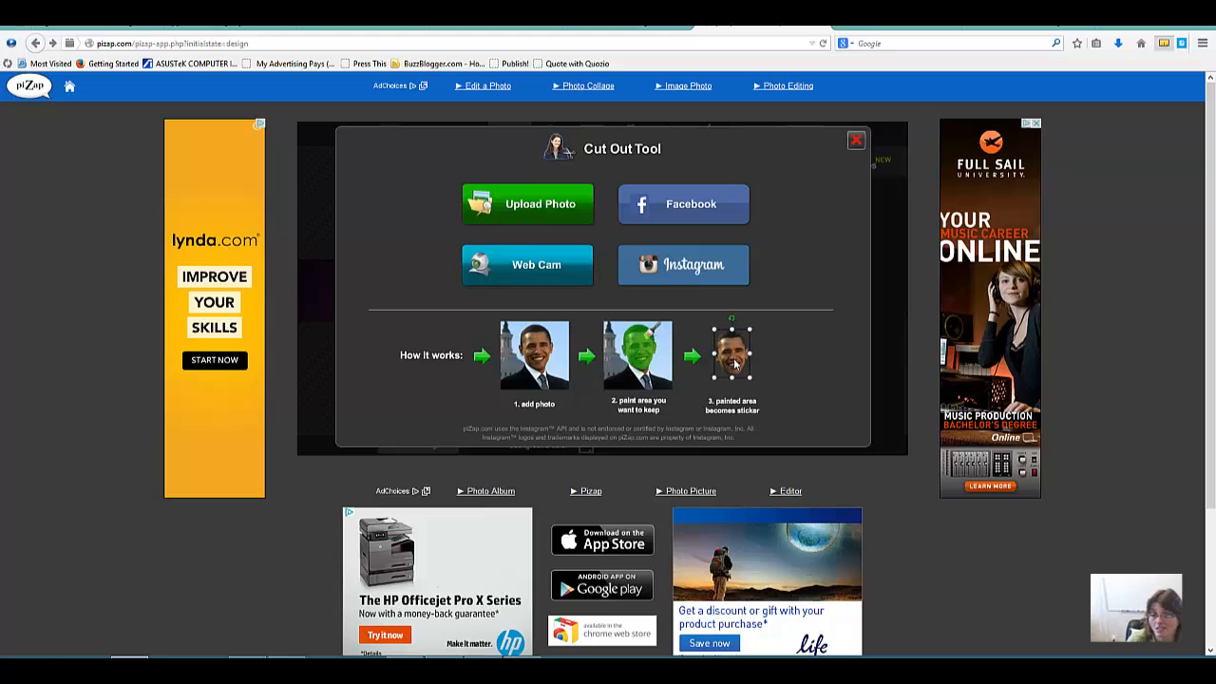
{"action": "left_click", "coordinate": [854, 142]}
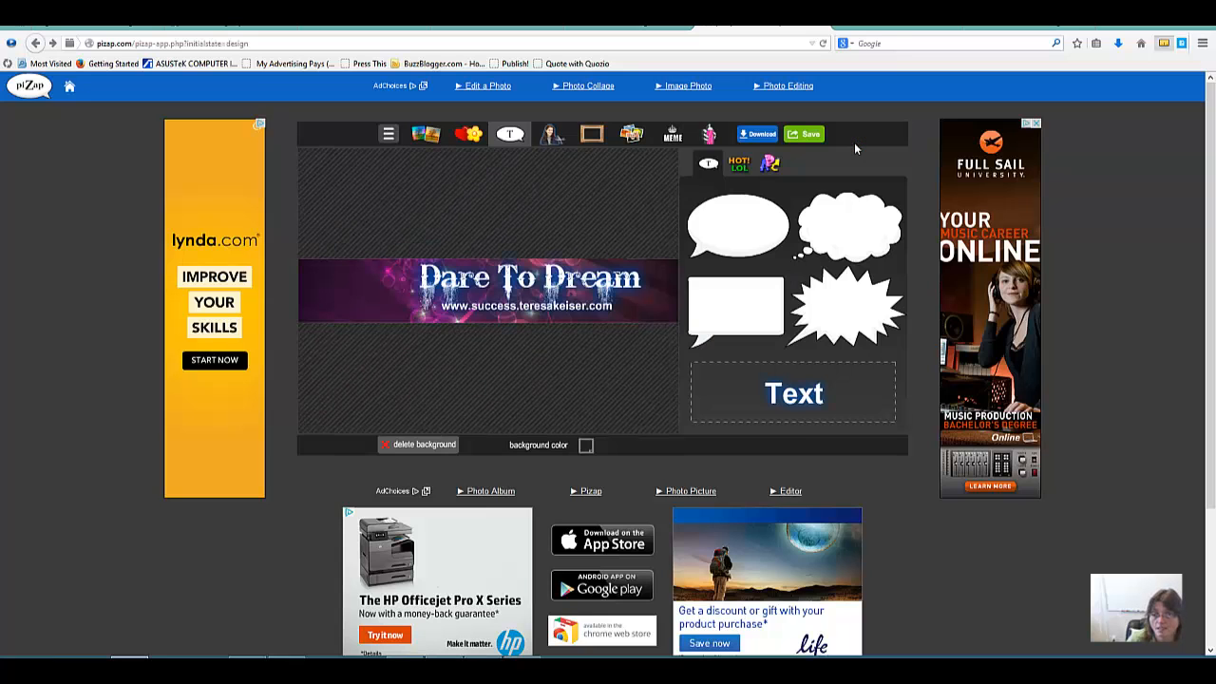
Step: Browse the border gallery, try the light swirl border on the banner, and remove it
{"action": "left_click", "coordinate": [592, 137]}
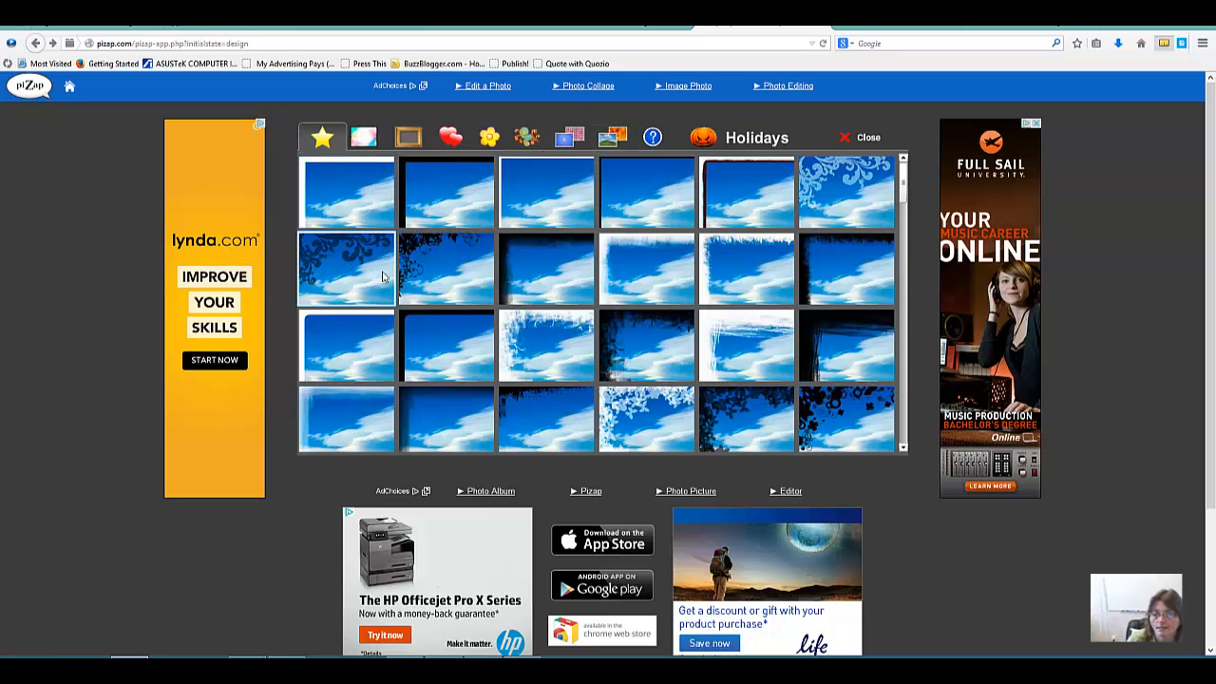
{"action": "scroll", "coordinate": [627, 339], "scroll_direction": "down", "scroll_amount": 3}
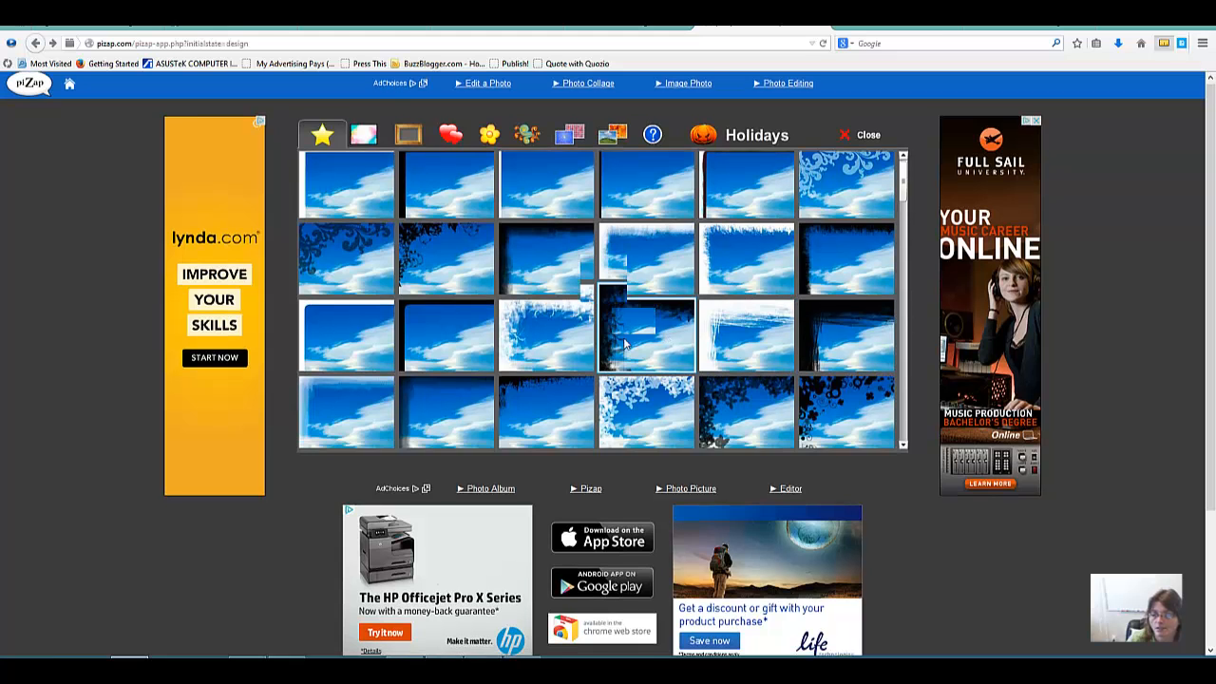
{"action": "scroll", "coordinate": [911, 355], "scroll_direction": "up", "scroll_amount": 1}
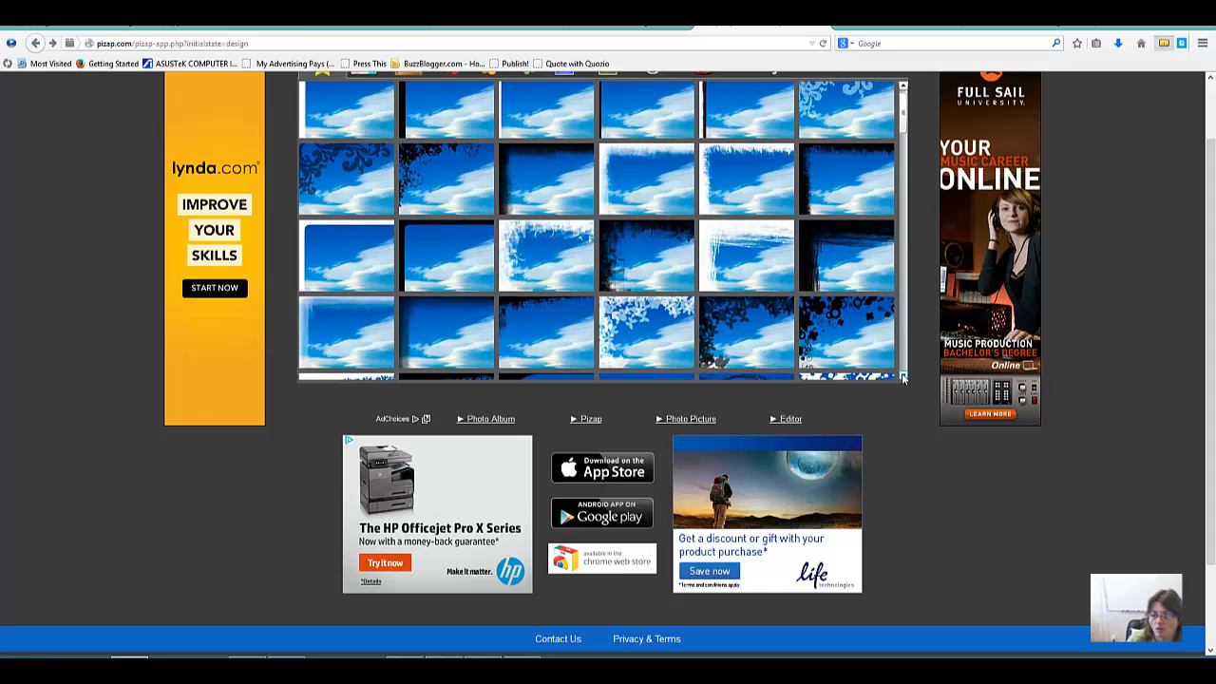
{"action": "left_click", "coordinate": [902, 379]}
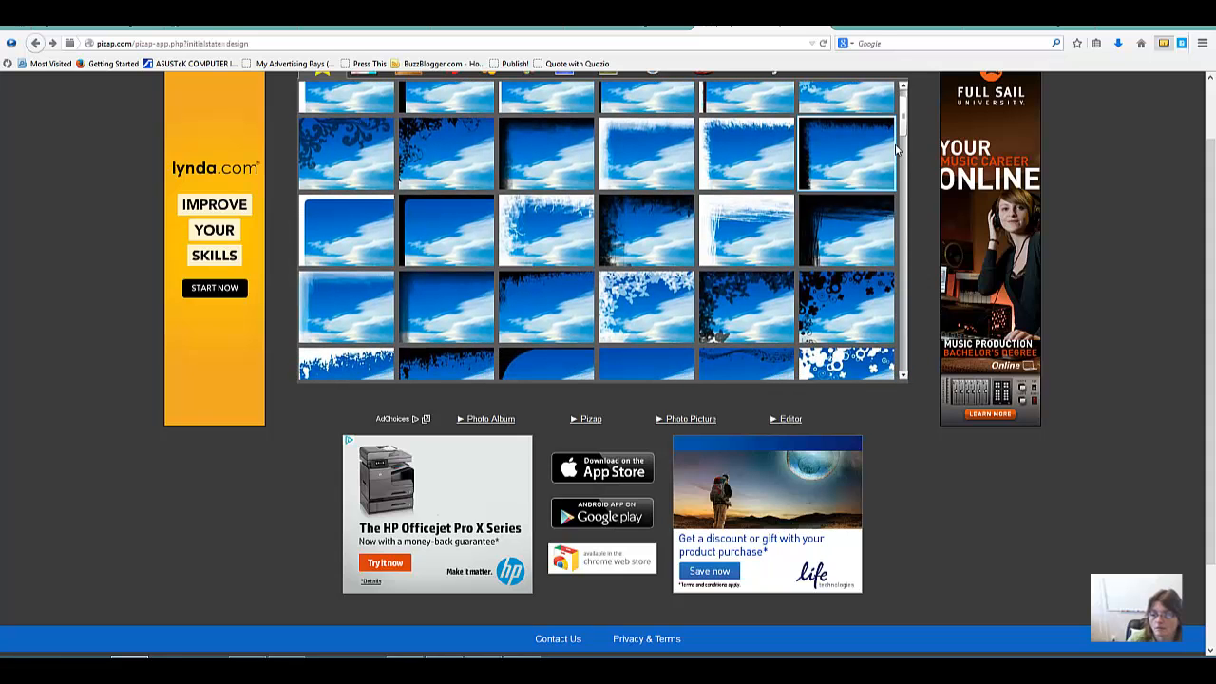
{"action": "left_click_drag", "start_coordinate": [903, 122], "coordinate": [905, 147]}
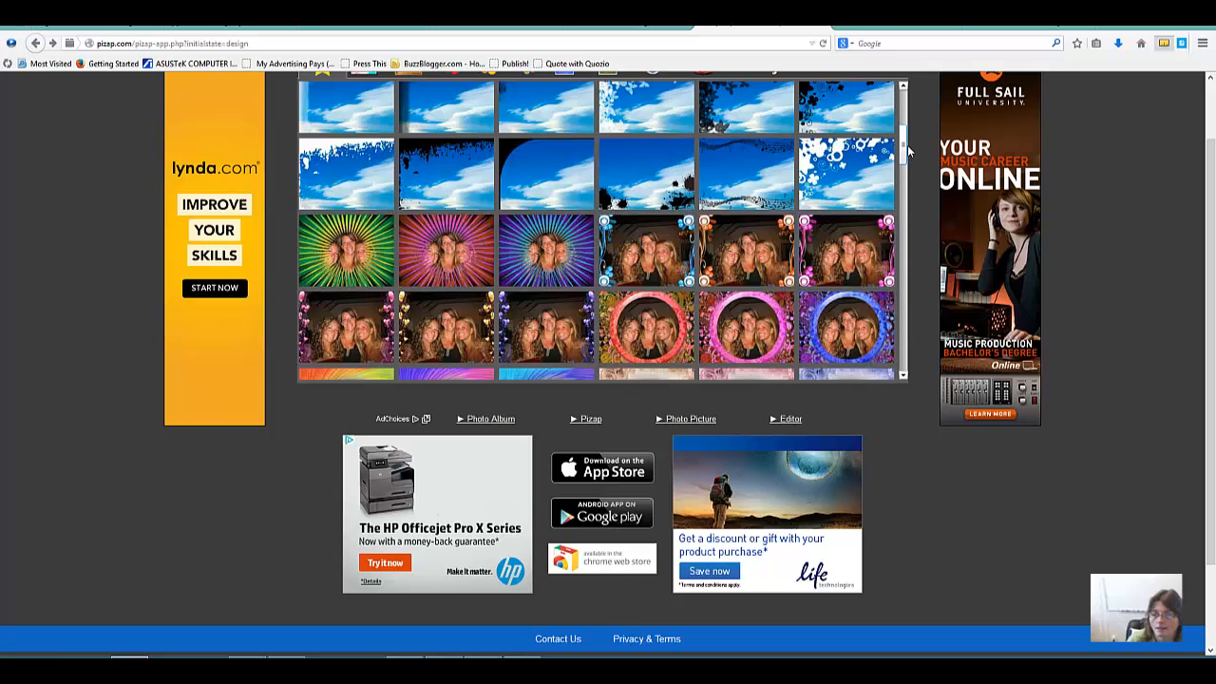
{"action": "left_click_drag", "start_coordinate": [902, 144], "coordinate": [905, 110]}
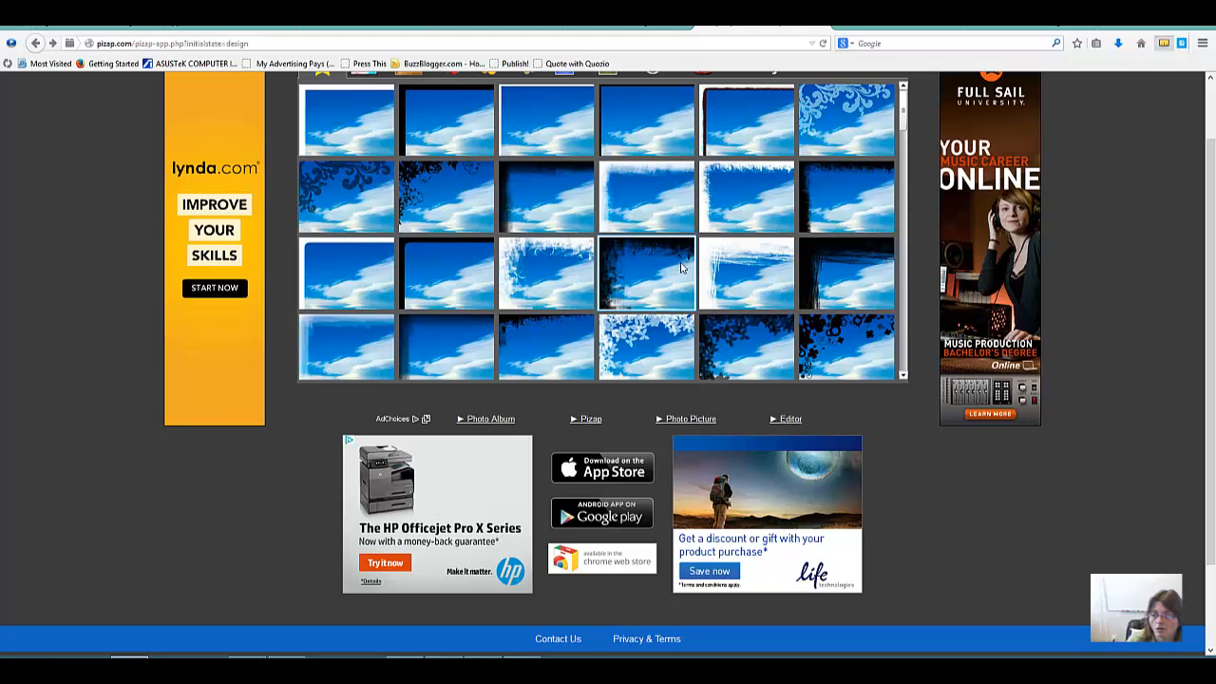
{"action": "left_click", "coordinate": [838, 126]}
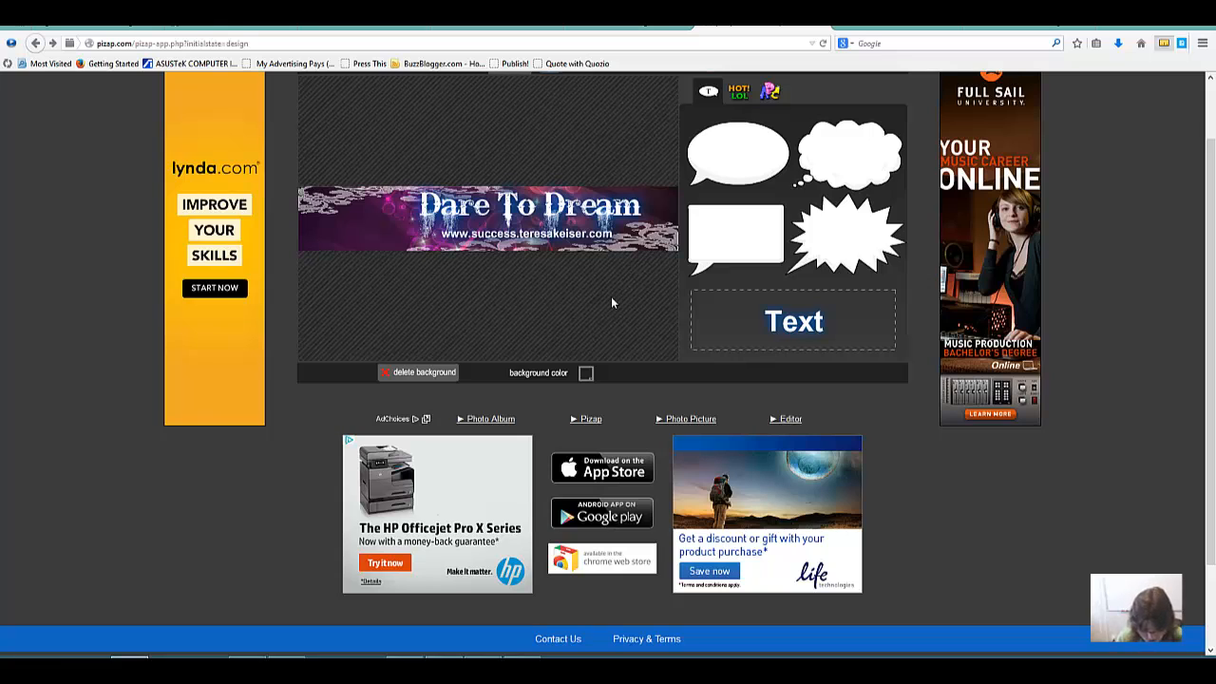
{"action": "scroll", "coordinate": [611, 302], "scroll_direction": "up", "scroll_amount": 2}
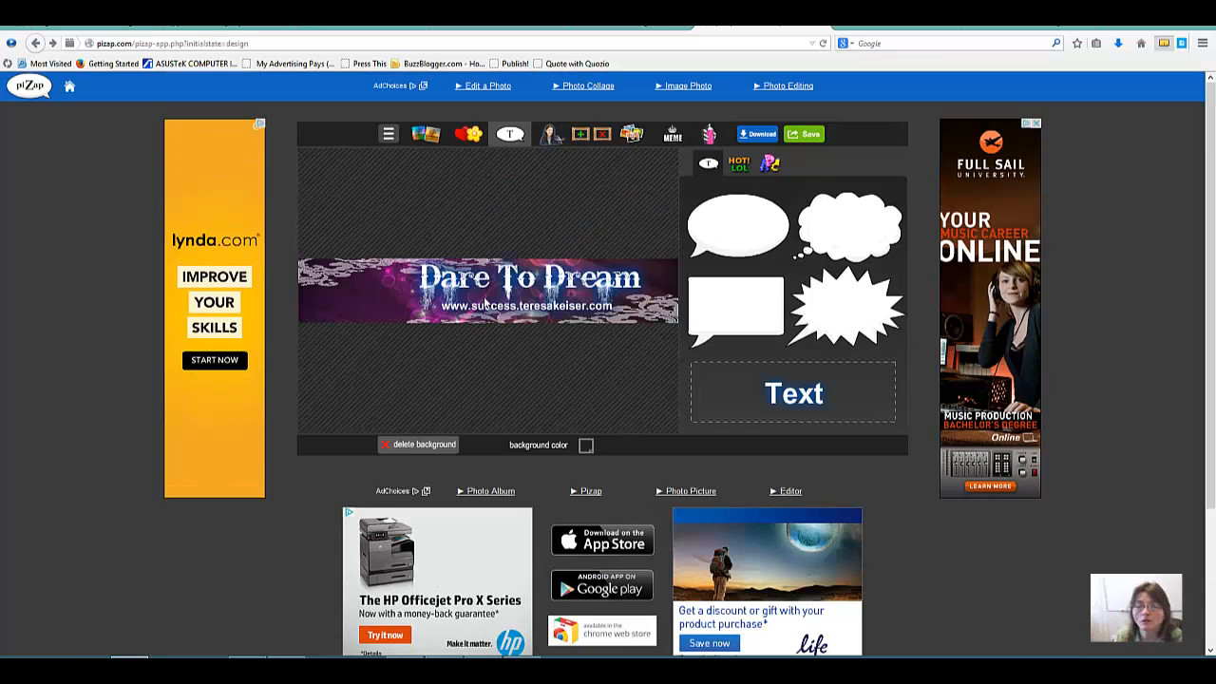
{"action": "left_click", "coordinate": [602, 136]}
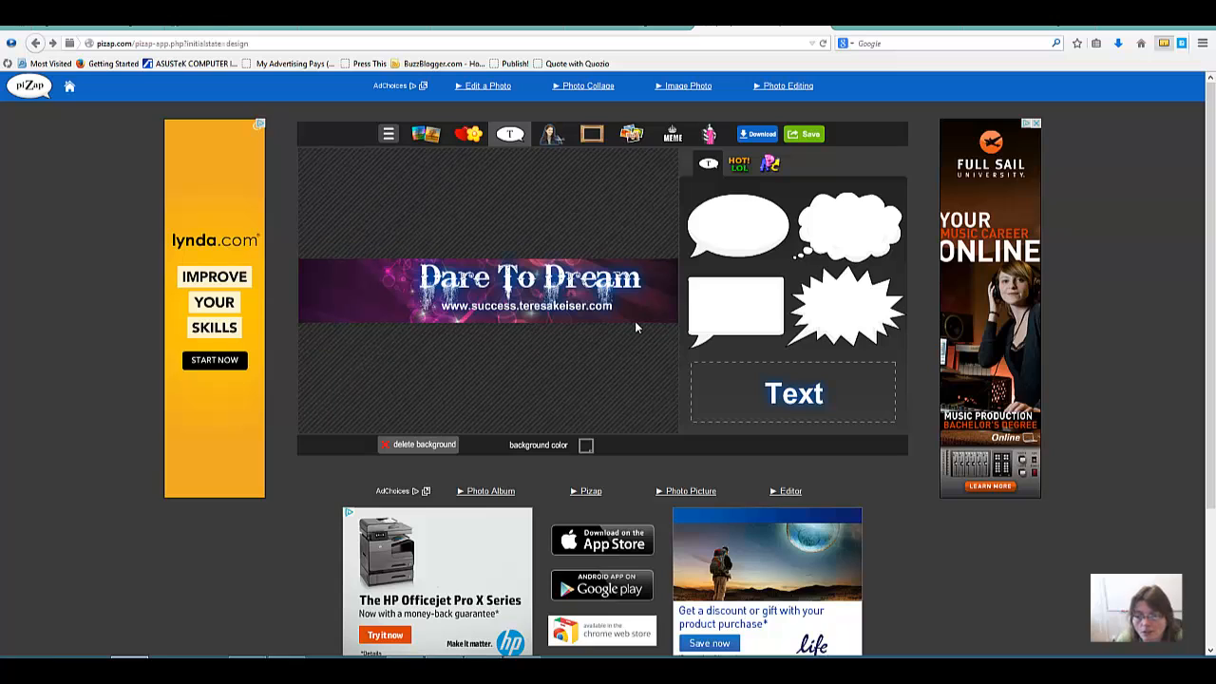
Step: Move the website address slightly lower on the banner and accept its placement
{"action": "left_click", "coordinate": [599, 310]}
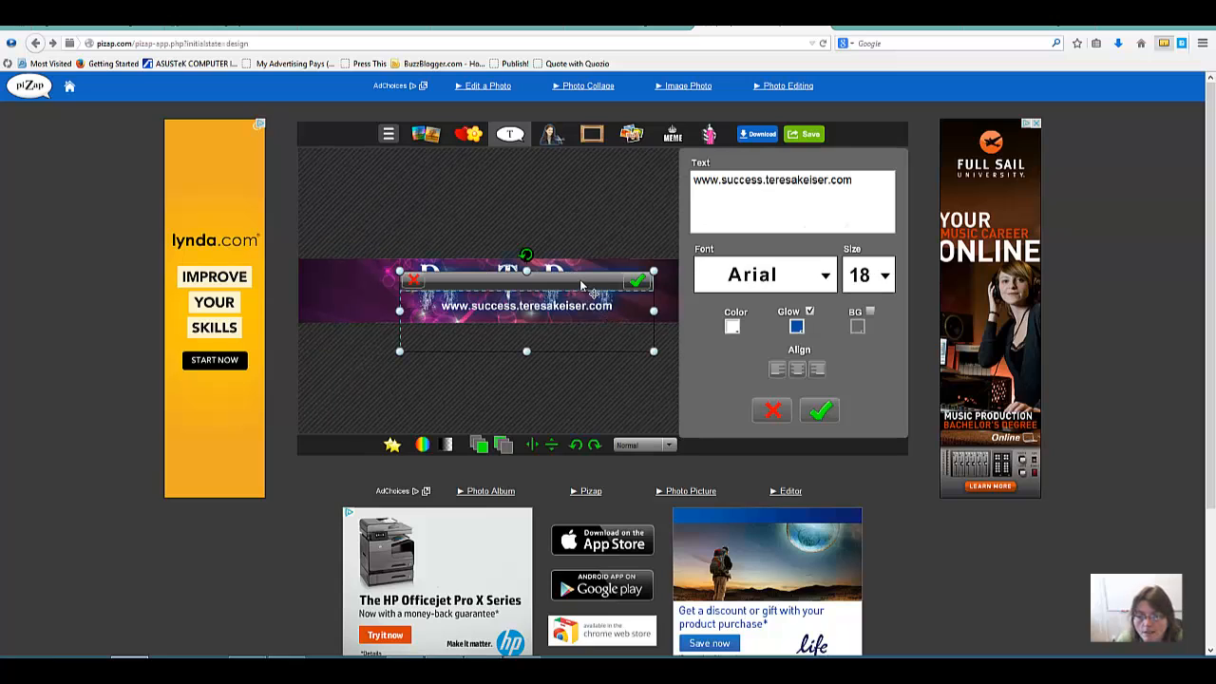
{"action": "left_click_drag", "start_coordinate": [580, 284], "coordinate": [581, 288]}
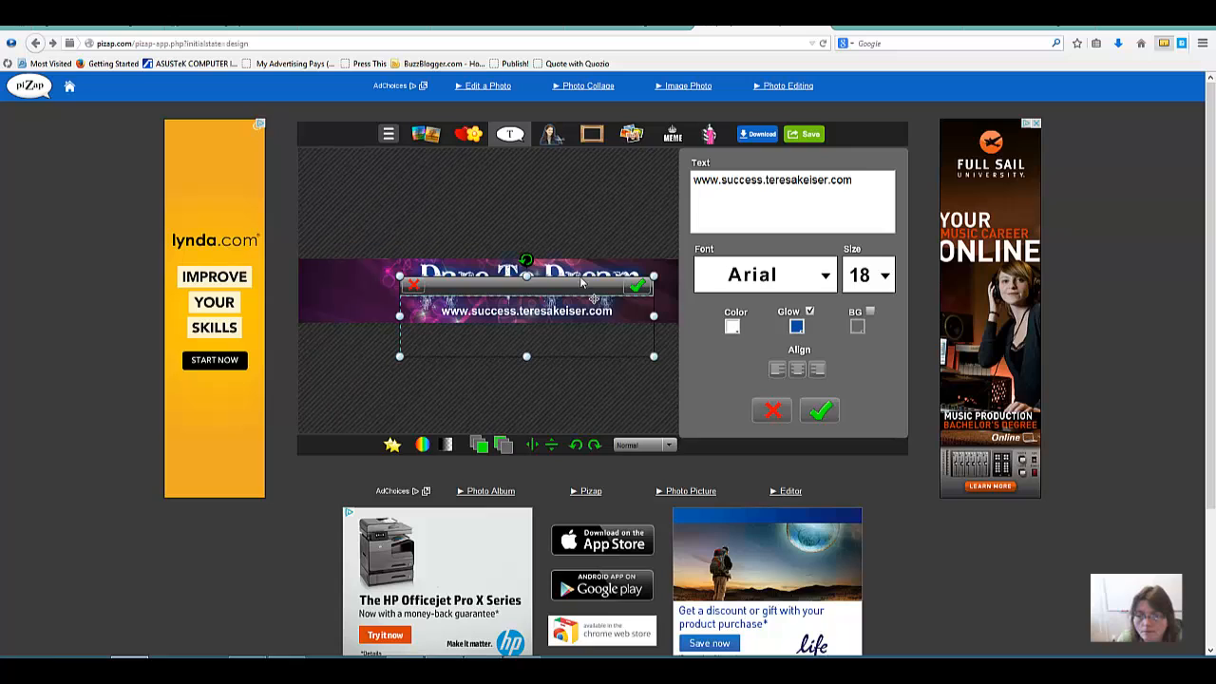
{"action": "left_click", "coordinate": [637, 285]}
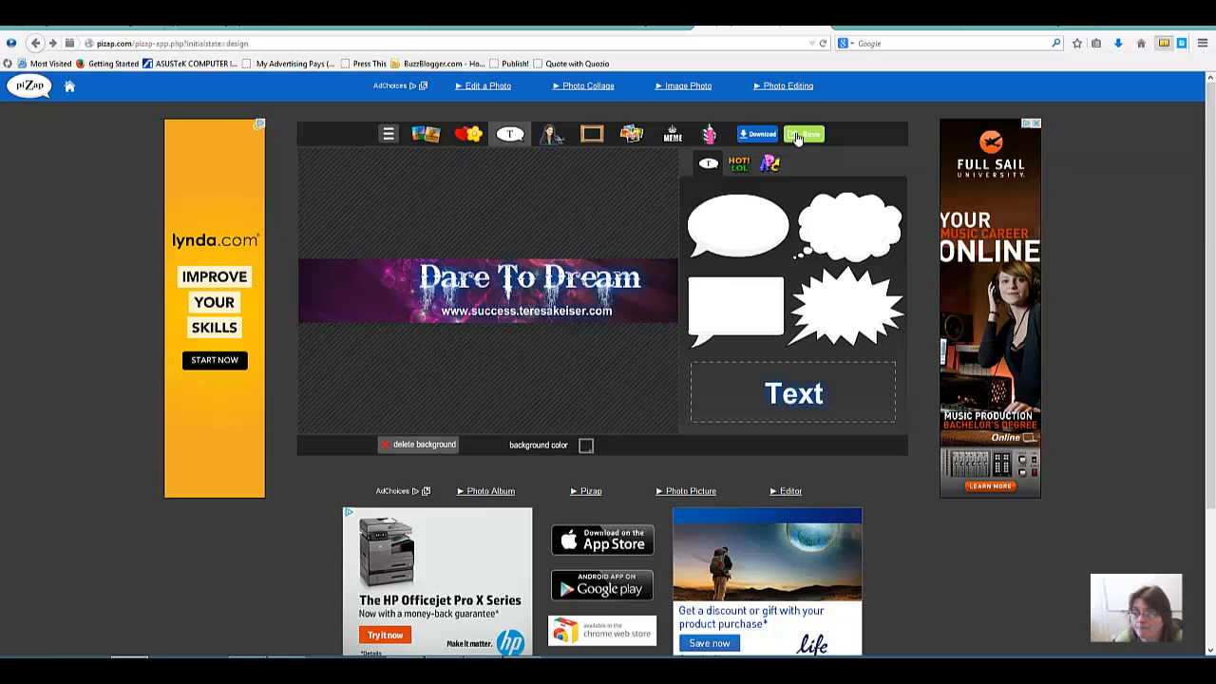
Step: Start saving the banner with email sharing and enter the recipient's email address
{"action": "left_click", "coordinate": [798, 136]}
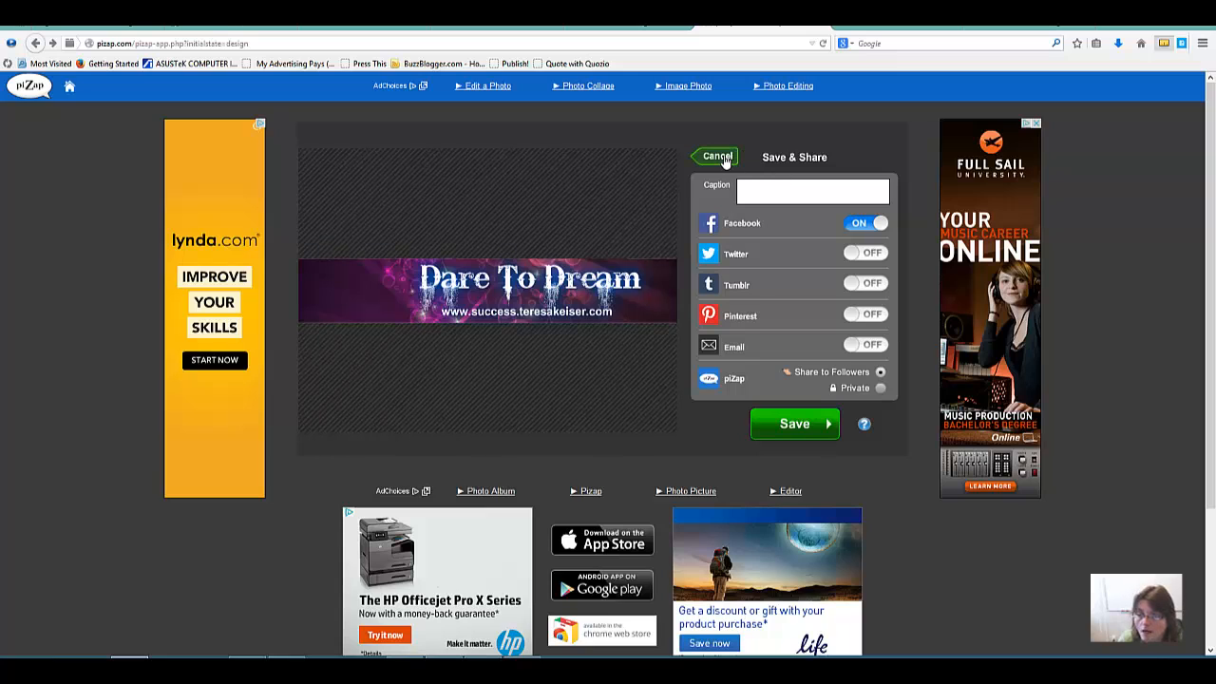
{"action": "left_click", "coordinate": [874, 345]}
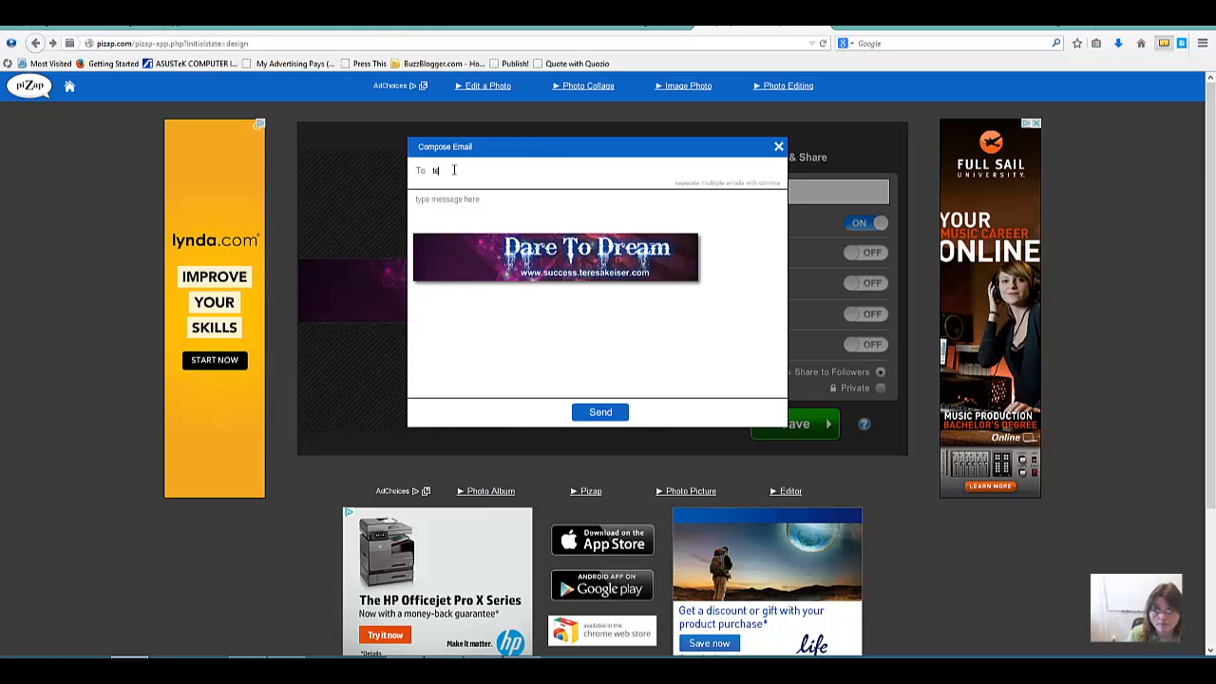
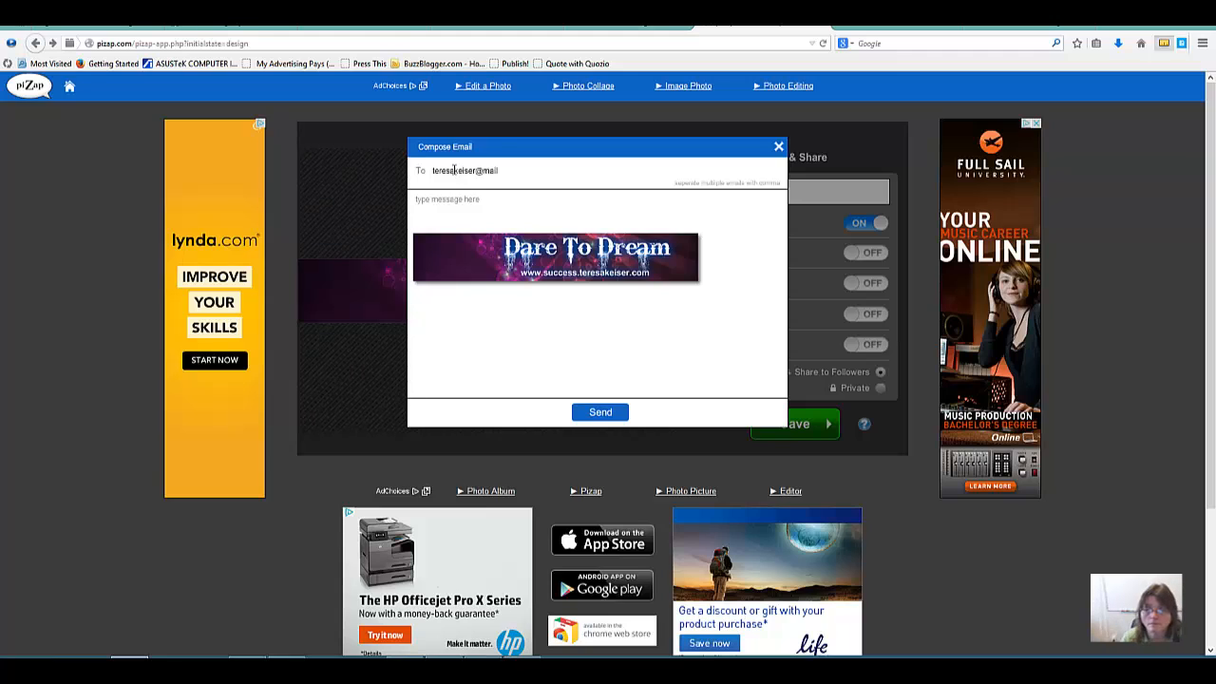
Step: Write "grapic designer" as the email message, send the banner, and leave the save and share options
{"action": "left_click", "coordinate": [495, 205]}
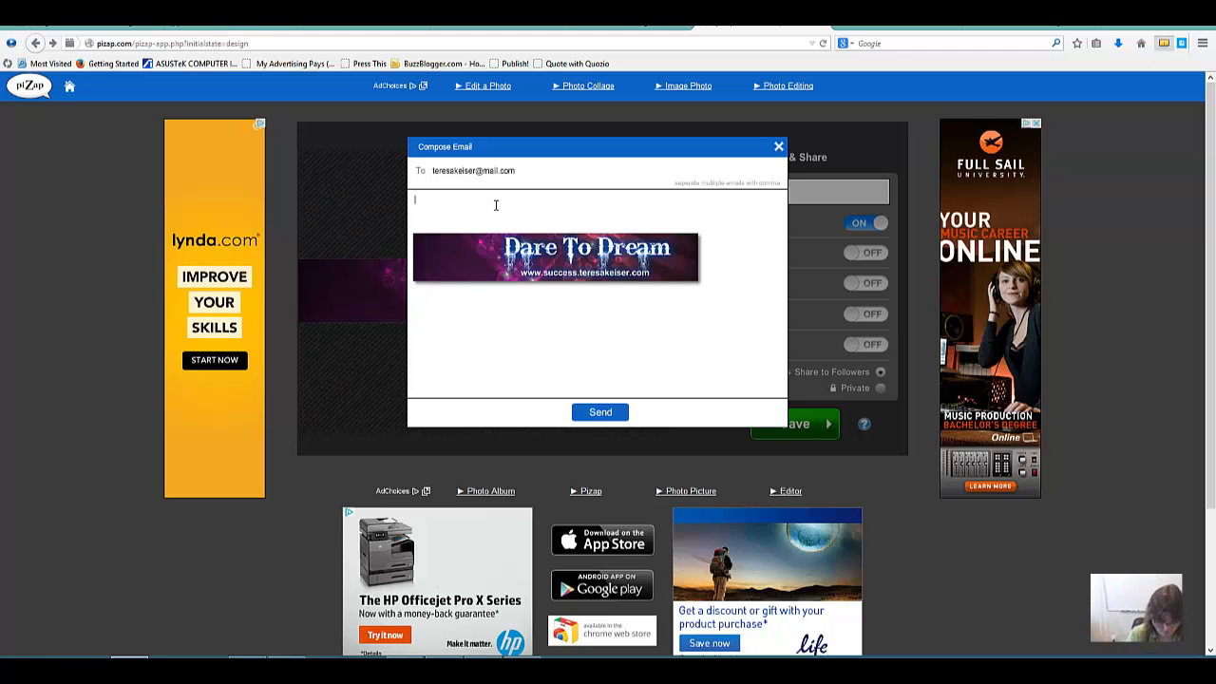
{"action": "type", "text": "grapic"}
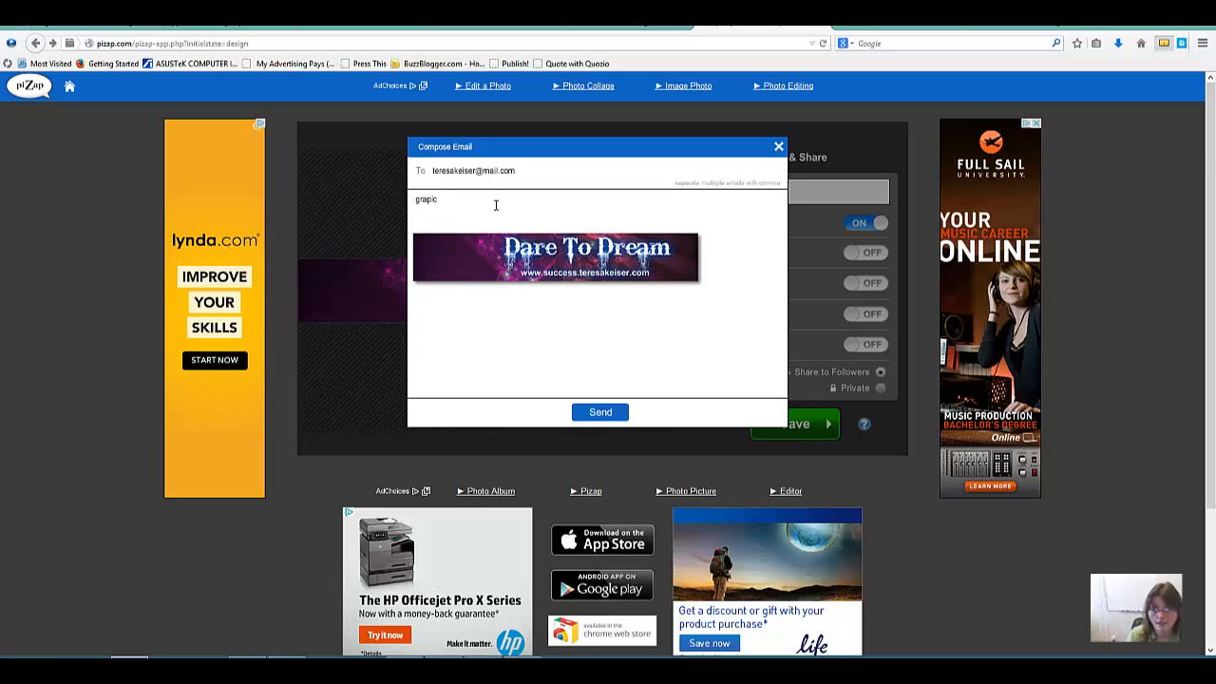
{"action": "type", "text": " designer"}
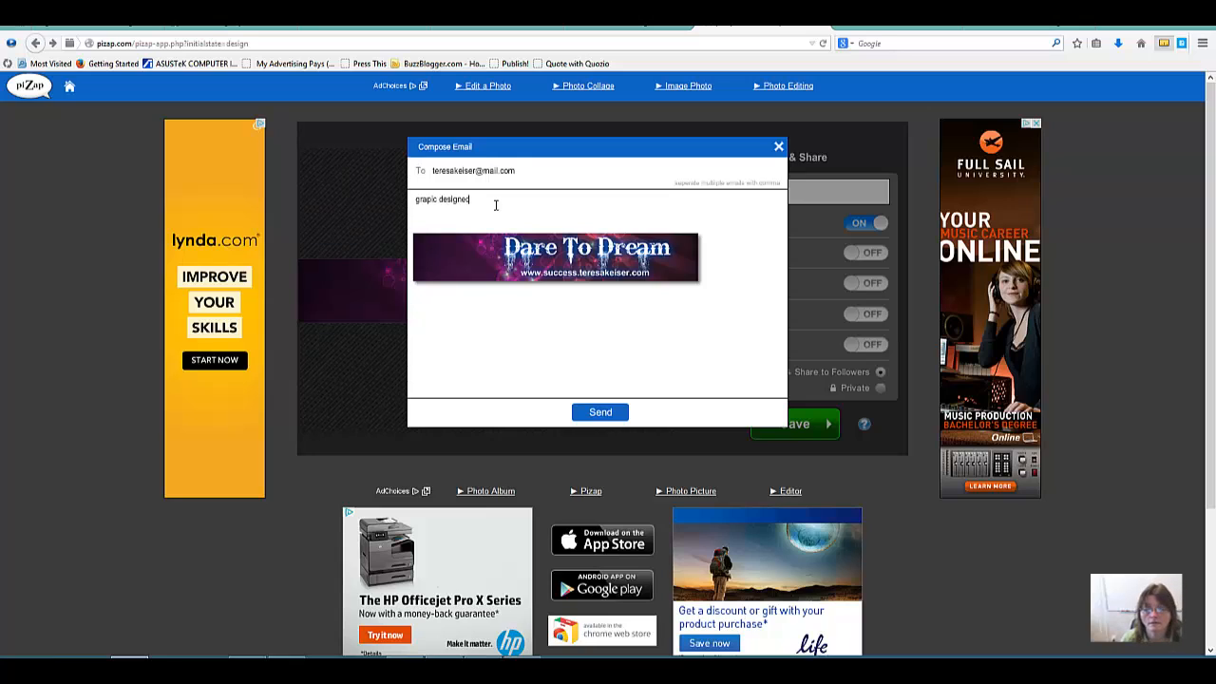
{"action": "left_click", "coordinate": [602, 417]}
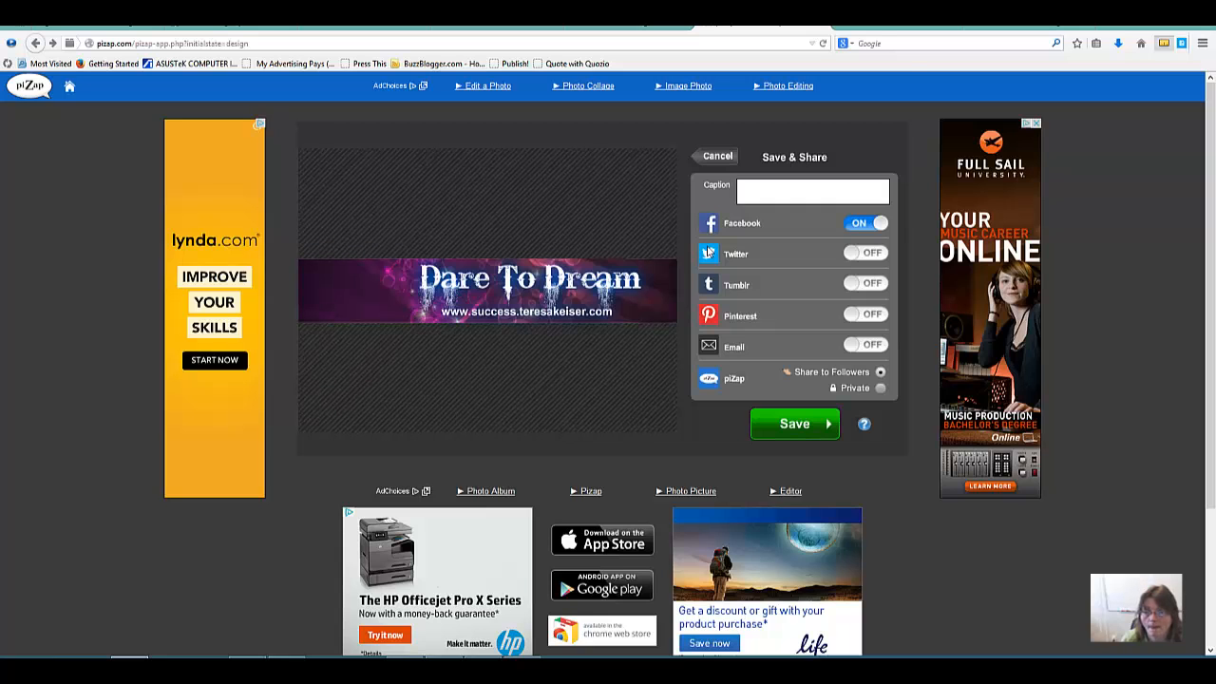
{"action": "left_click", "coordinate": [791, 158]}
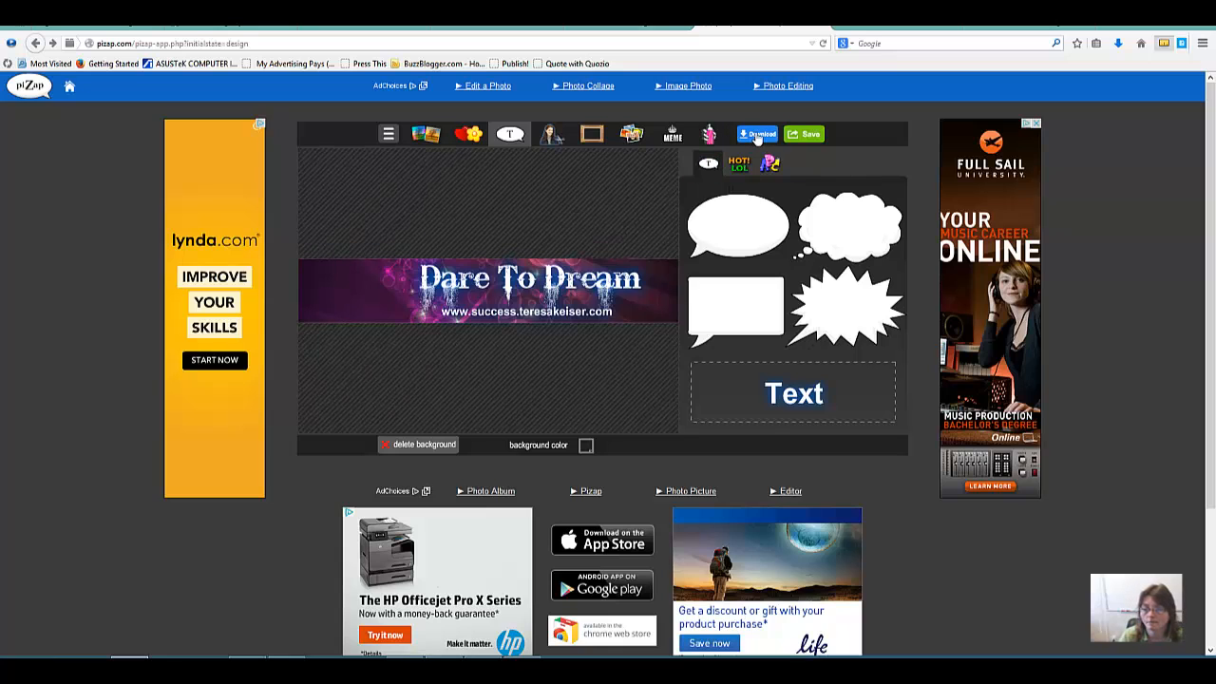
Step: Download the finished banner and save it in the Pictures library under the file name youtube-header
{"action": "left_click", "coordinate": [756, 138]}
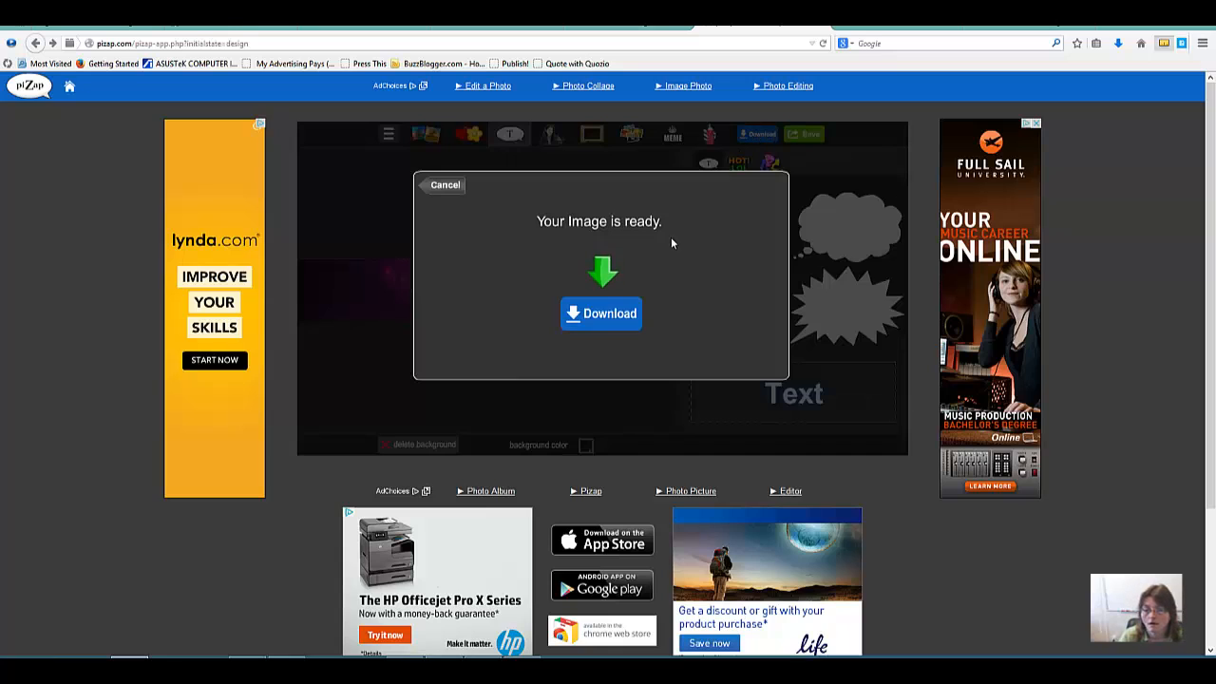
{"action": "left_click", "coordinate": [608, 315]}
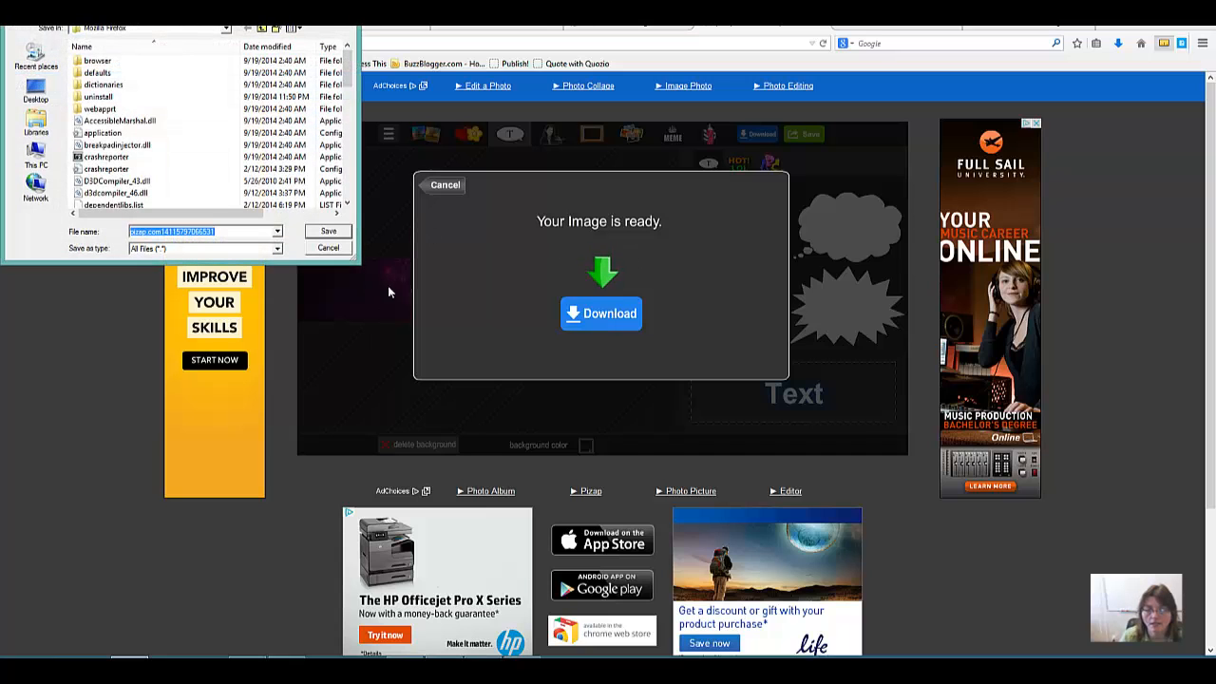
{"action": "left_click", "coordinate": [40, 126]}
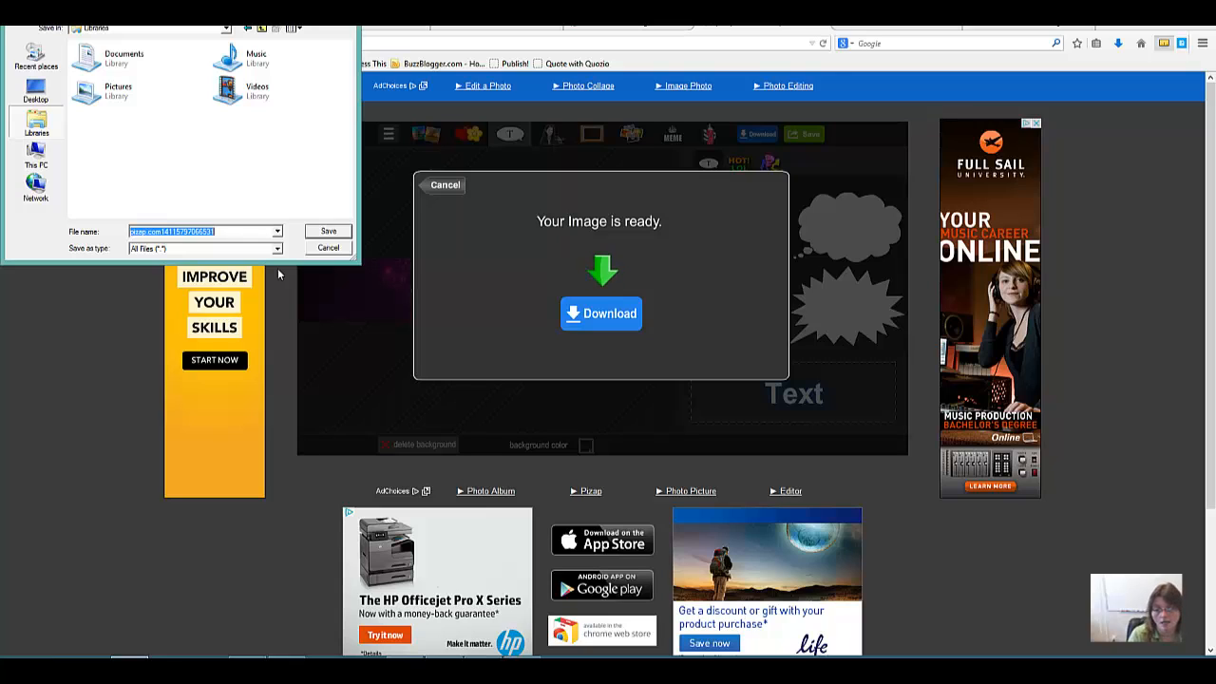
{"action": "type", "text": "youtube"}
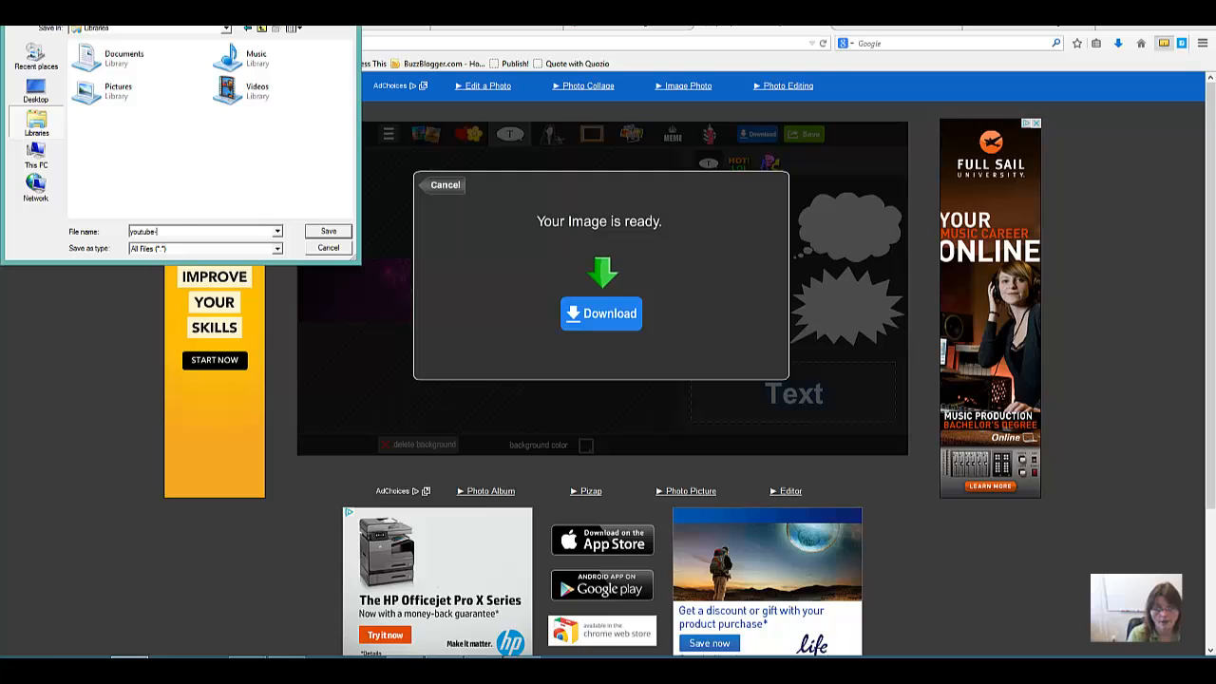
{"action": "type", "text": "-header"}
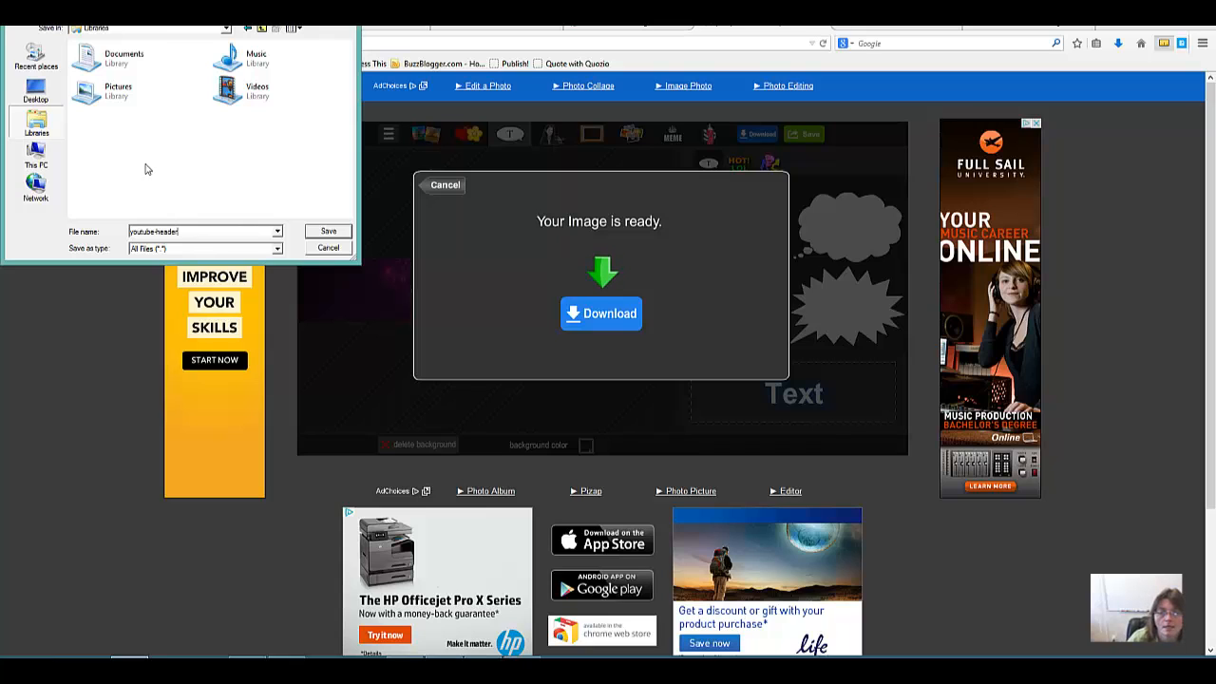
{"action": "left_click", "coordinate": [107, 100]}
{"action": "double_click", "coordinate": [107, 100]}
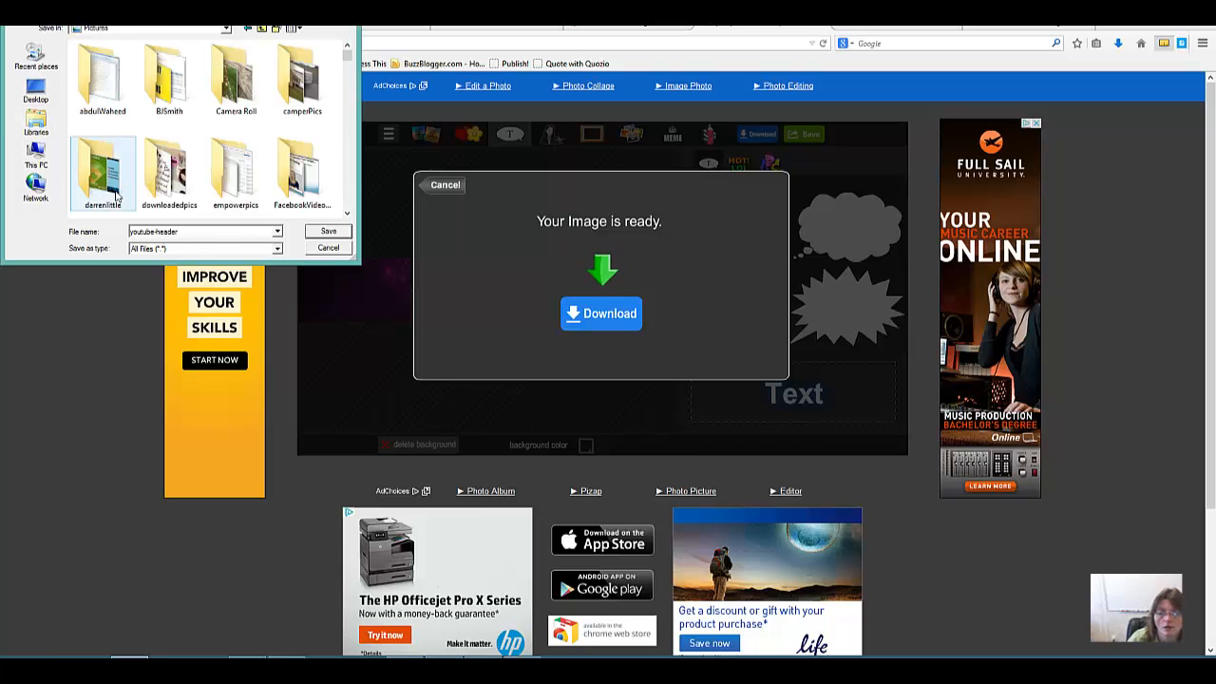
{"action": "left_click", "coordinate": [328, 232]}
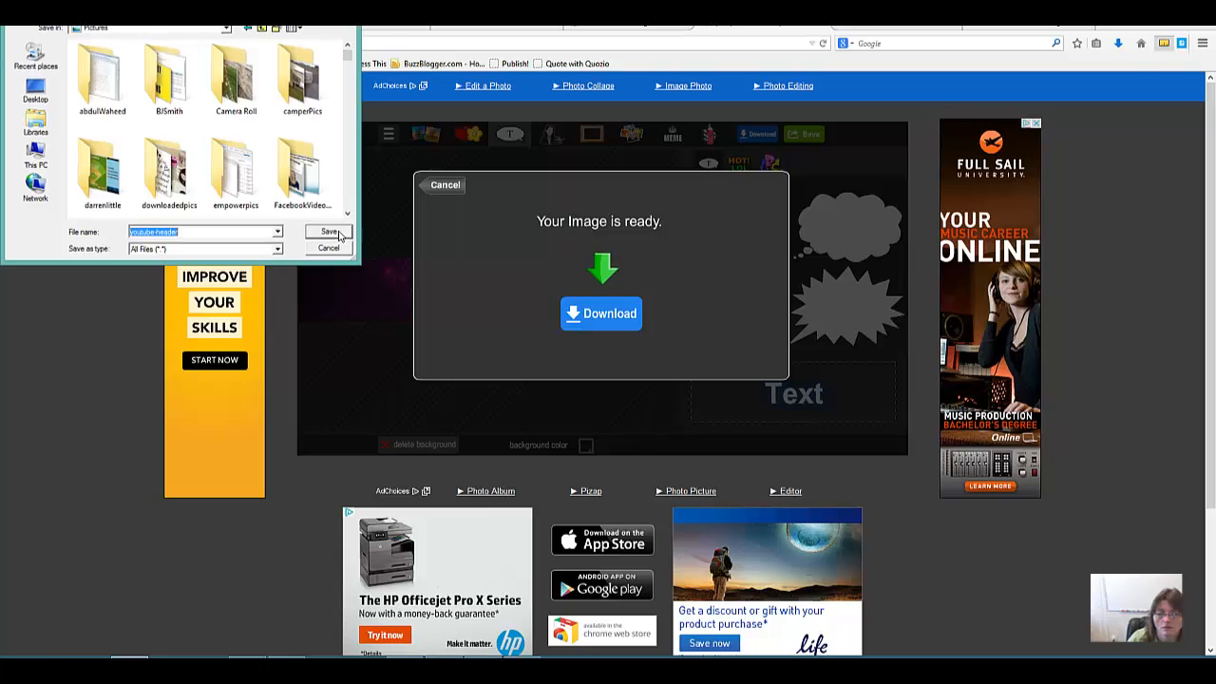